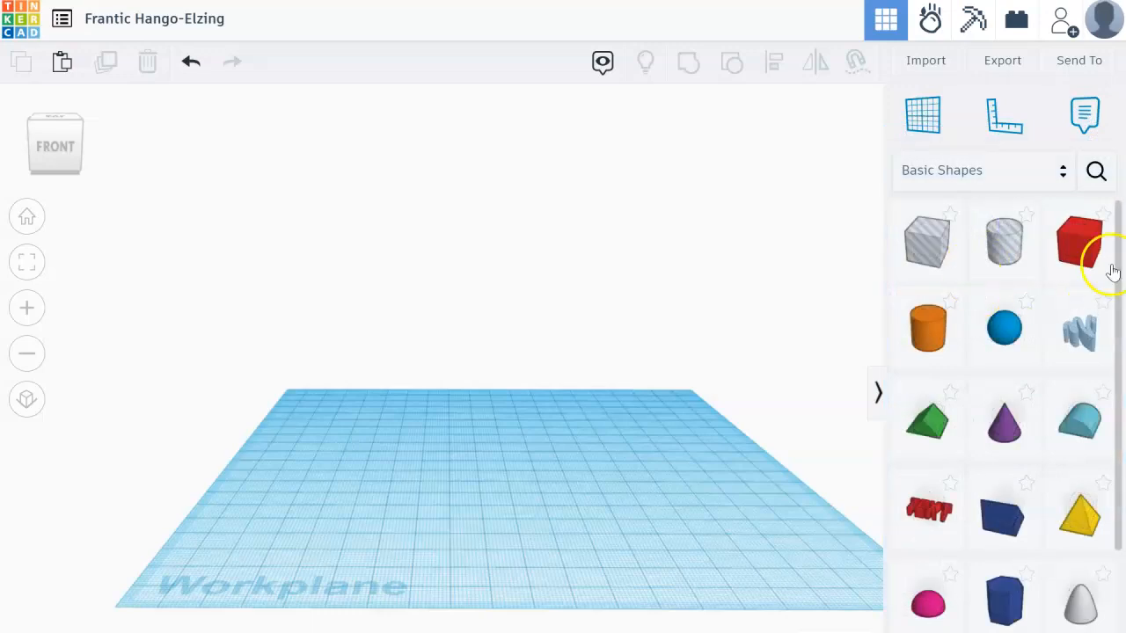
Step: Add a solid box to the workplane and stretch it into a long, low bar lying across the grid
{"action": "left_click_drag", "start_coordinate": [1083, 252], "coordinate": [330, 475]}
{"action": "right_click_drag", "start_coordinate": [528, 384], "coordinate": [380, 481]}
{"action": "left_click_drag", "start_coordinate": [361, 433], "coordinate": [744, 430]}
{"action": "left_click_drag", "start_coordinate": [537, 461], "coordinate": [540, 506]}
{"action": "right_click_drag", "start_coordinate": [372, 477], "coordinate": [476, 489]}
{"action": "left_click_drag", "start_coordinate": [518, 463], "coordinate": [503, 456]}
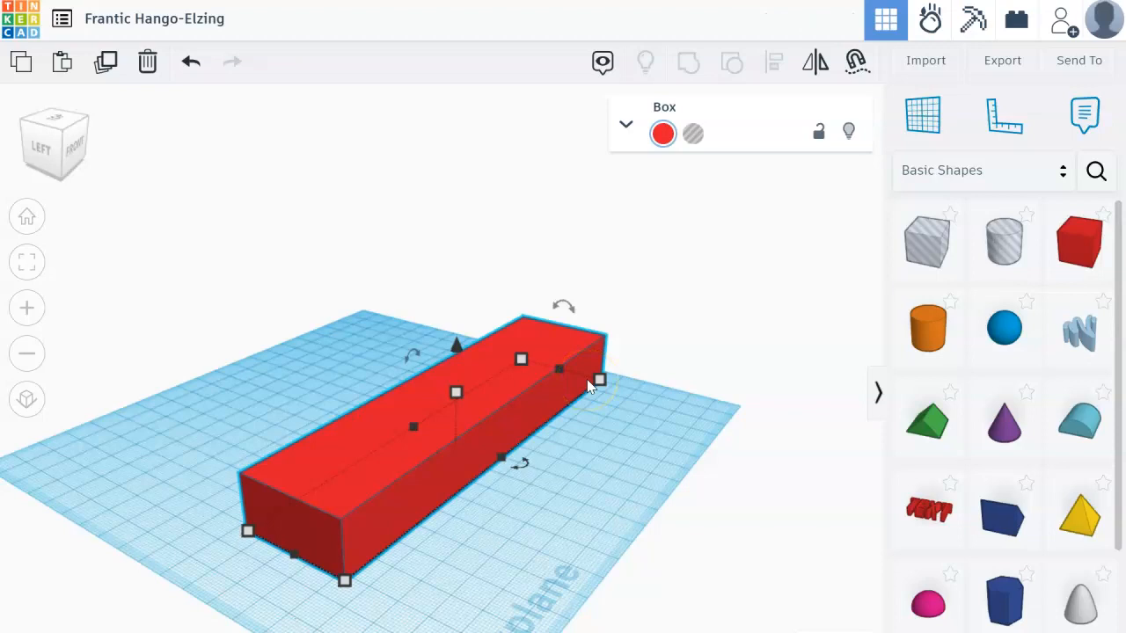
{"action": "right_click_drag", "start_coordinate": [589, 387], "coordinate": [377, 348]}
{"action": "left_click", "coordinate": [466, 442]}
{"action": "mouse_move", "coordinate": [466, 442]}
{"action": "left_mouse_down"}
{"action": "mouse_move", "coordinate": [469, 430]}
{"action": "mouse_move", "coordinate": [463, 438]}
{"action": "left_mouse_up"}
Step: Set the workplane on the bar's upper face and stack a copy there, shortened from its left end
{"action": "left_click", "coordinate": [504, 413]}
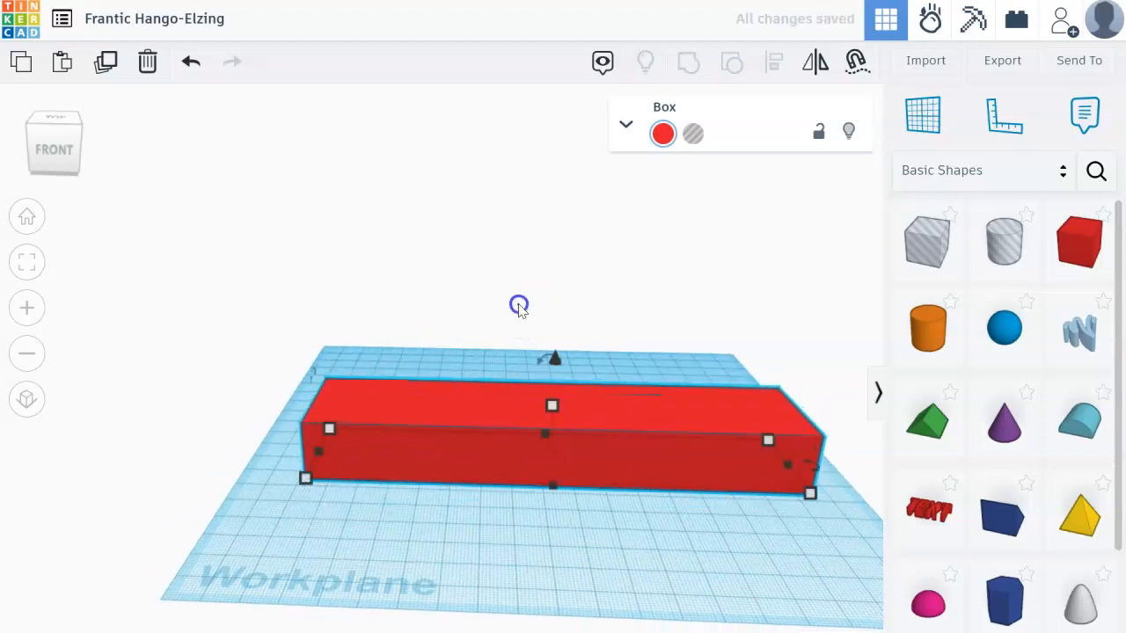
{"action": "left_click", "coordinate": [506, 412]}
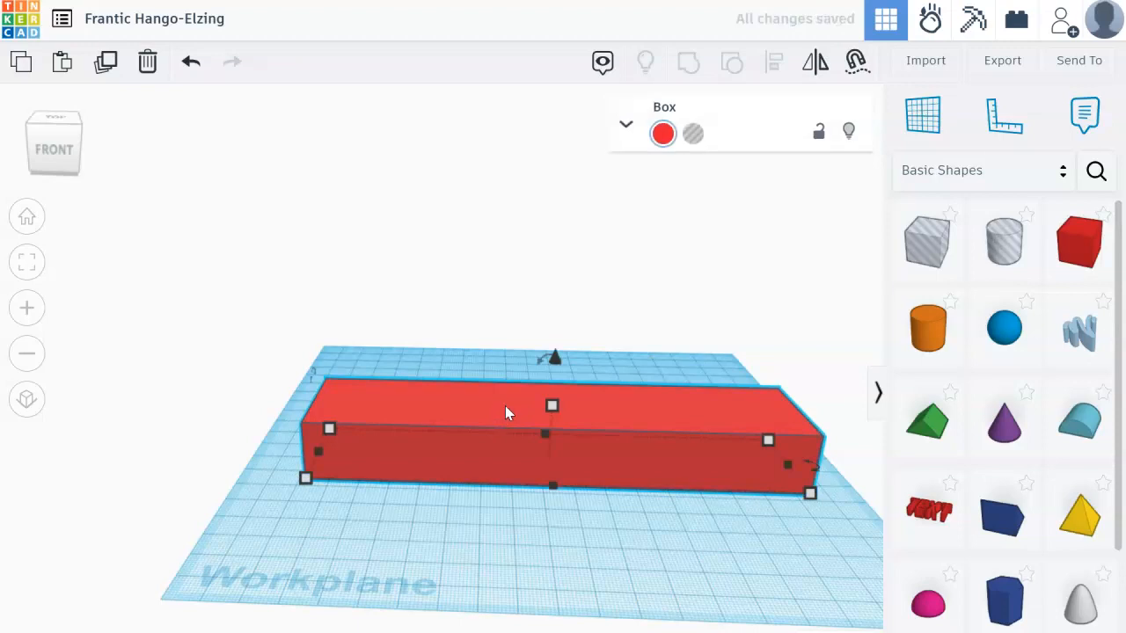
{"action": "key", "text": "w"}
{"action": "left_click", "coordinate": [478, 401]}
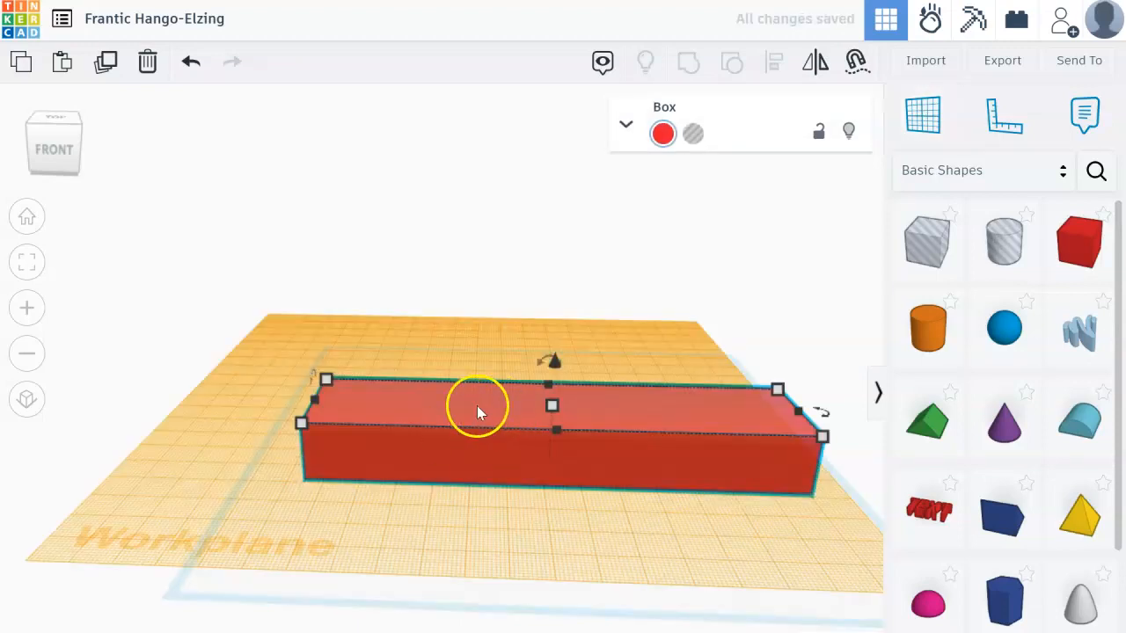
{"action": "key", "text": "d"}
{"action": "right_click_drag", "start_coordinate": [467, 380], "coordinate": [468, 335]}
{"action": "right_click_drag", "start_coordinate": [344, 401], "coordinate": [291, 427]}
{"action": "left_click_drag", "start_coordinate": [270, 445], "coordinate": [404, 423]}
{"action": "right_click_drag", "start_coordinate": [520, 329], "coordinate": [427, 414]}
{"action": "right_click_drag", "start_coordinate": [415, 290], "coordinate": [438, 301]}
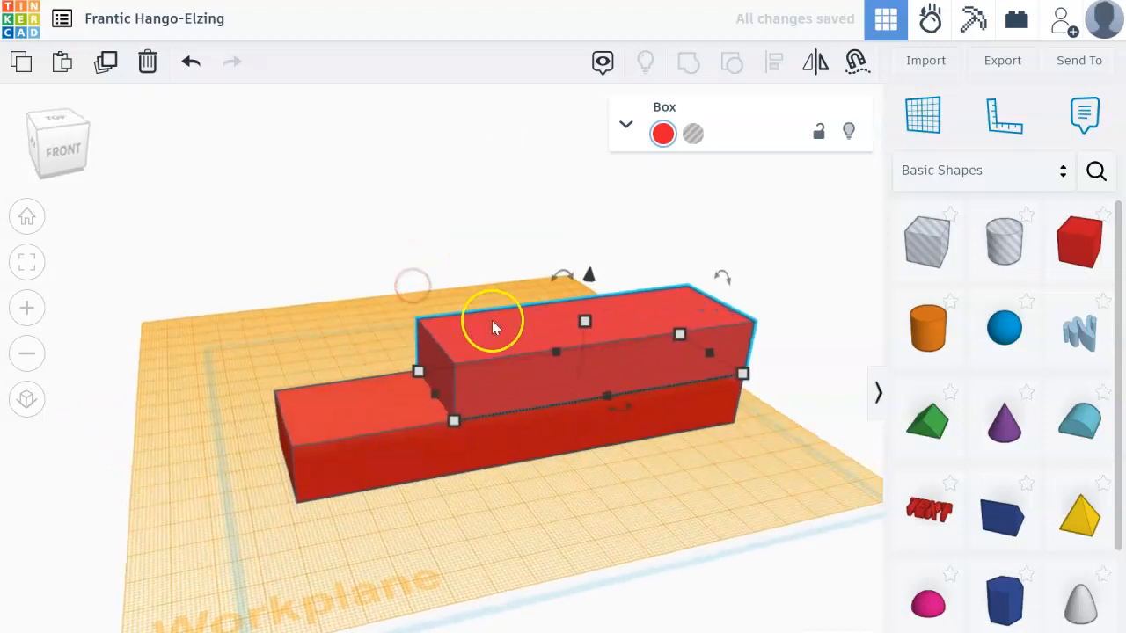
Step: Stack a third, still shorter box on the second one's upper face and return the workplane to the base grid
{"action": "key", "text": "w"}
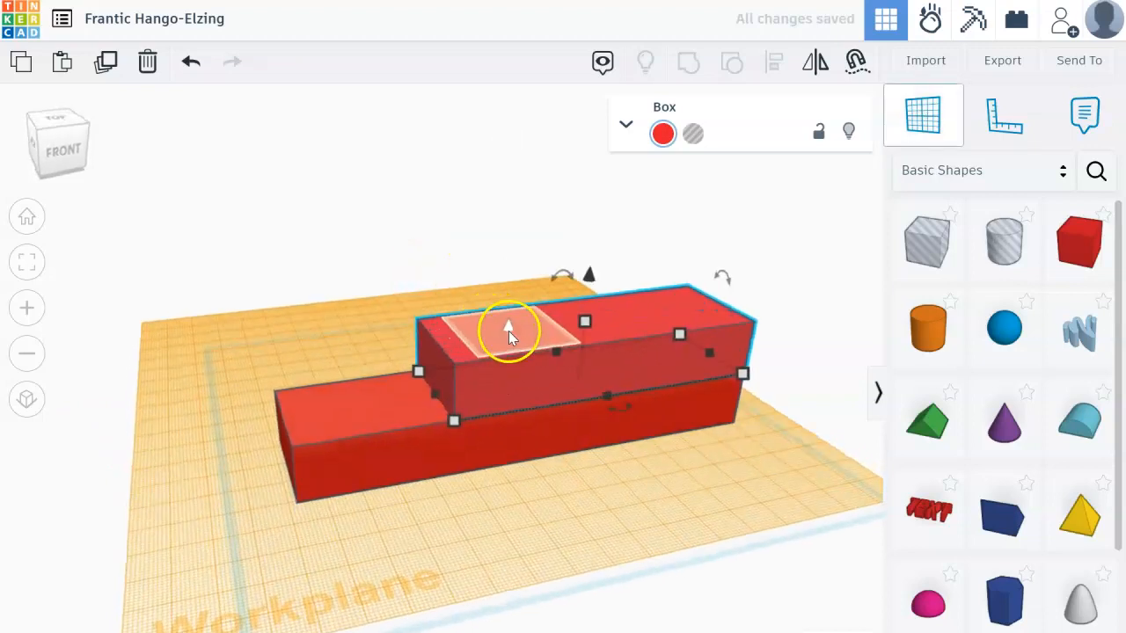
{"action": "left_click", "coordinate": [517, 325]}
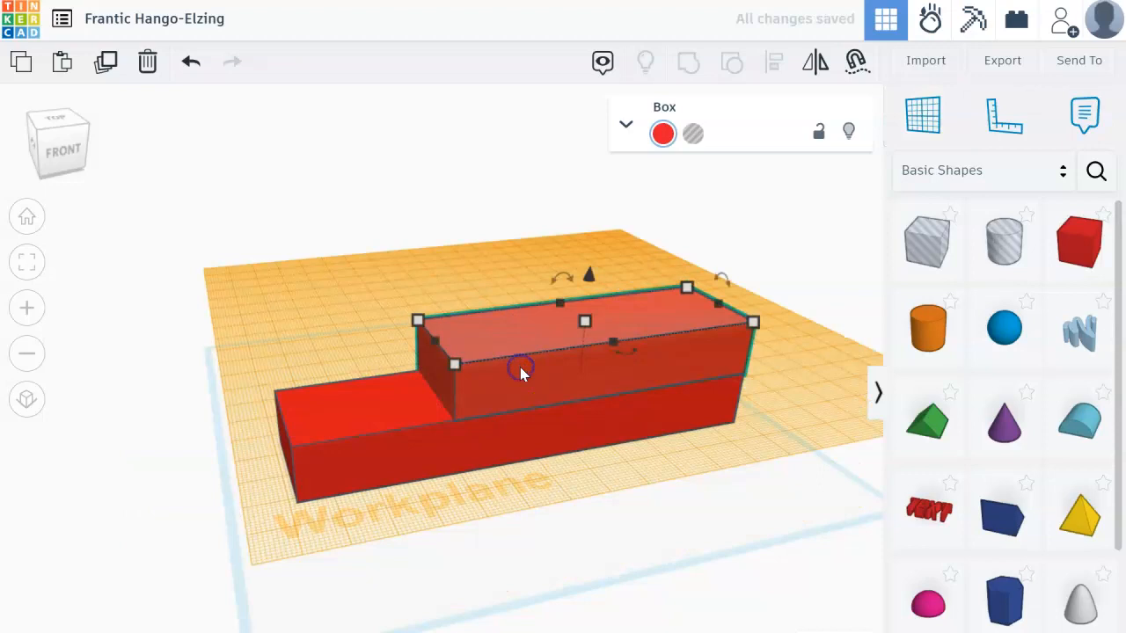
{"action": "key", "text": "ctrl+v"}
{"action": "right_click_drag", "start_coordinate": [519, 372], "coordinate": [449, 343]}
{"action": "key", "text": "w"}
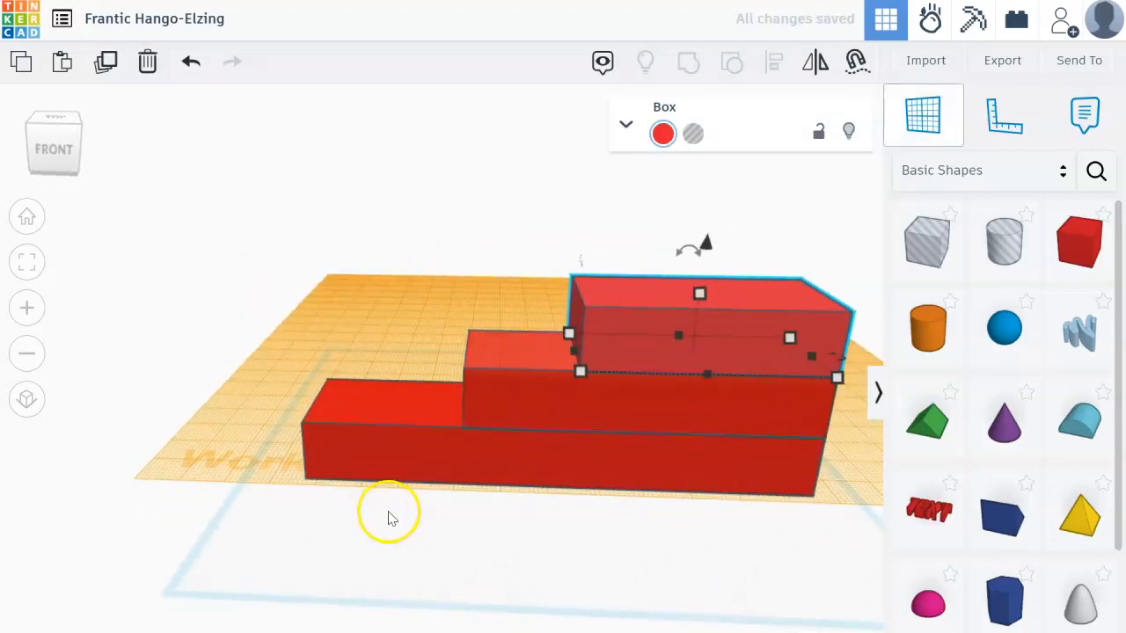
{"action": "left_click", "coordinate": [389, 519]}
{"action": "right_click_drag", "start_coordinate": [422, 311], "coordinate": [344, 294]}
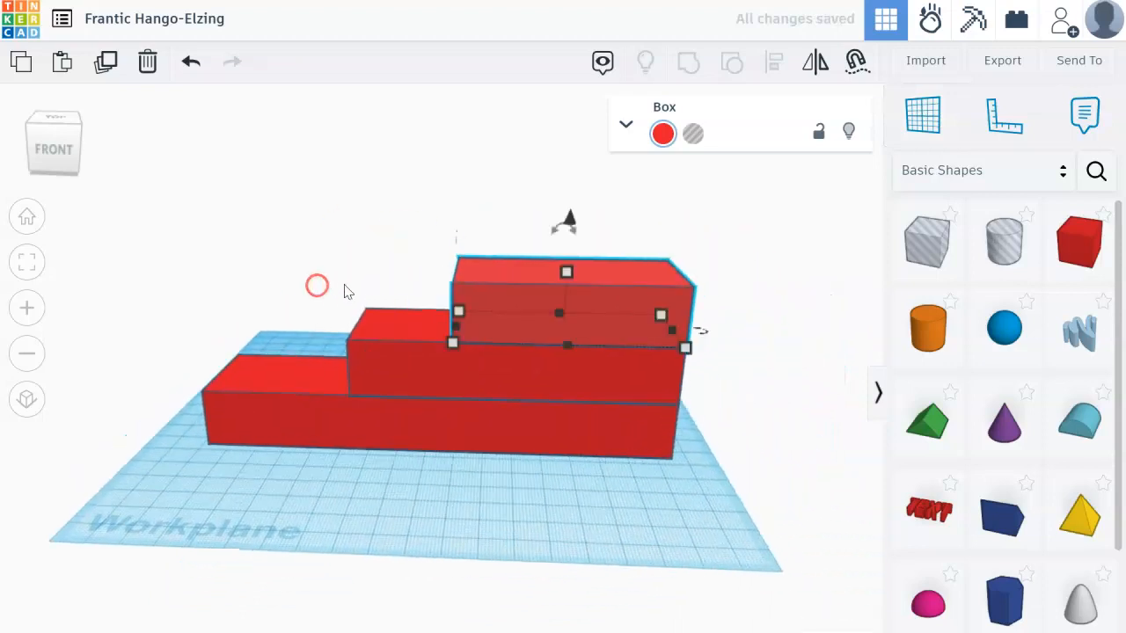
Step: Select all three stacked boxes and align their centres lengthwise to form a symmetrical podium
{"action": "left_click_drag", "start_coordinate": [220, 204], "coordinate": [607, 402]}
{"action": "left_click_drag", "start_coordinate": [719, 440], "coordinate": [716, 438]}
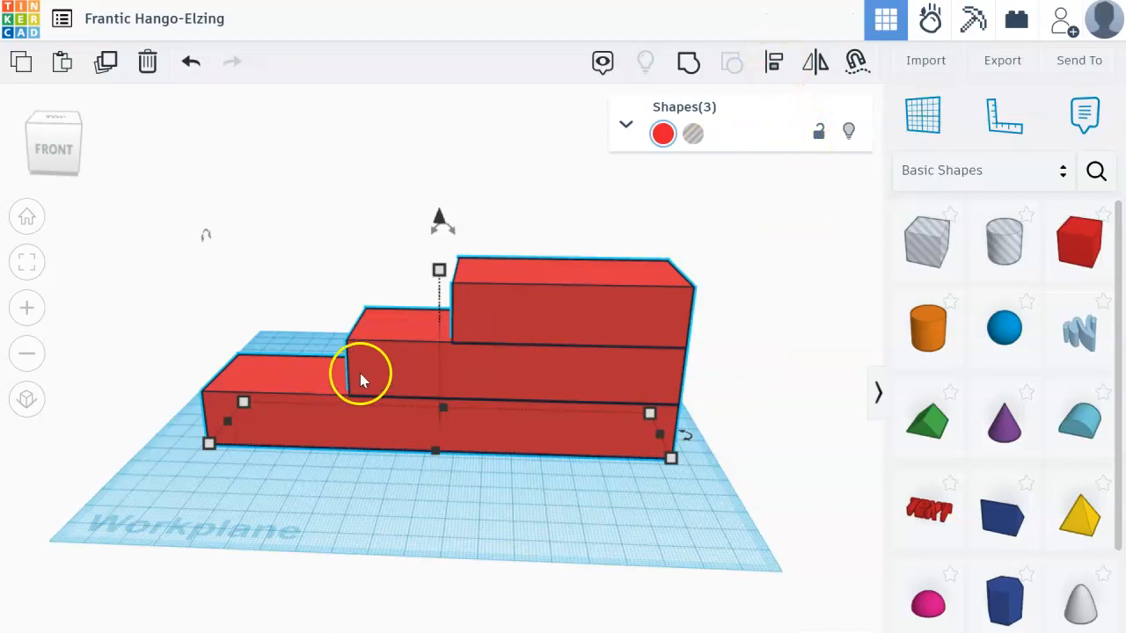
{"action": "left_click", "coordinate": [772, 63]}
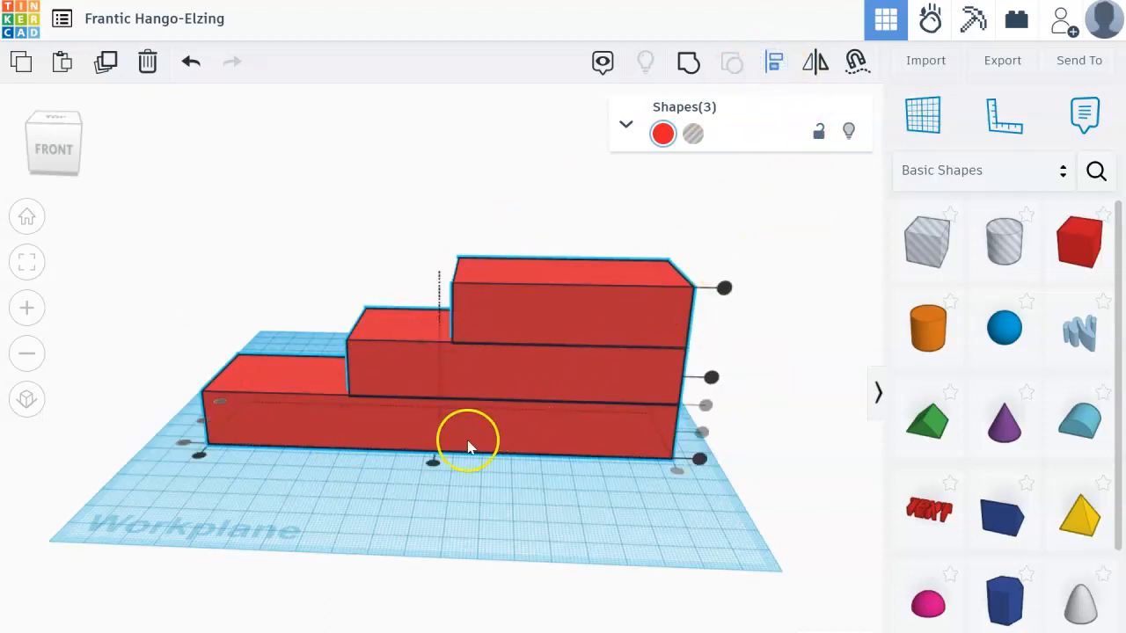
{"action": "left_click", "coordinate": [430, 466]}
{"action": "right_click_drag", "start_coordinate": [430, 466], "coordinate": [375, 346]}
{"action": "left_click", "coordinate": [375, 339]}
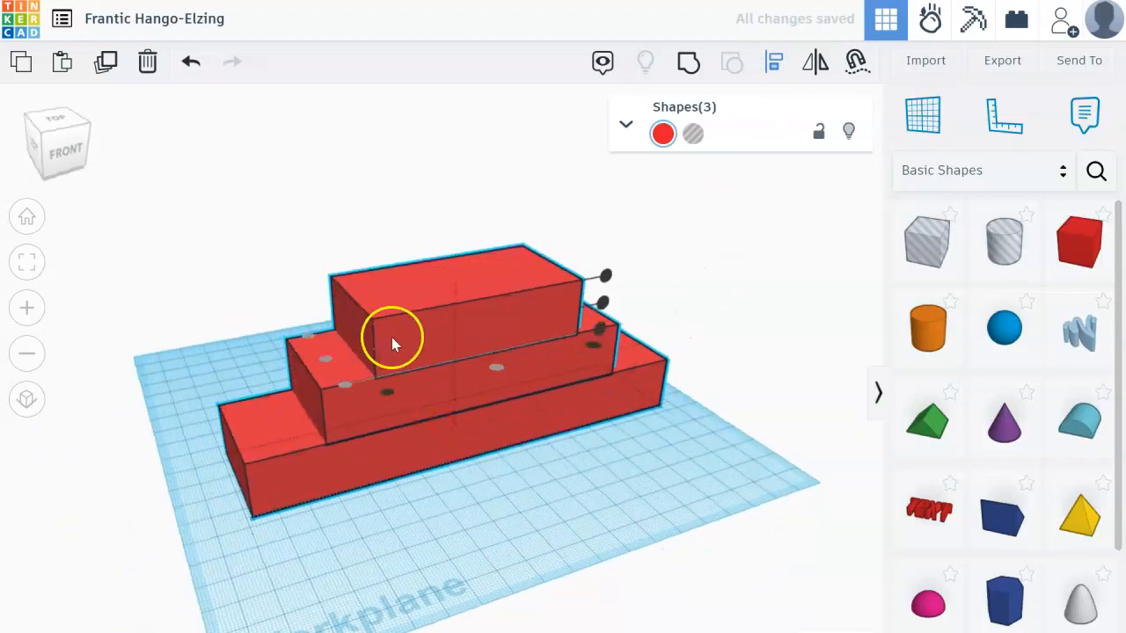
Step: Shorten the uppermost box slightly from its left end and re-centre the three boxes lengthwise
{"action": "left_click", "coordinate": [380, 531]}
{"action": "left_click", "coordinate": [369, 323]}
{"action": "left_click_drag", "start_coordinate": [356, 355], "coordinate": [378, 348]}
{"action": "left_click_drag", "start_coordinate": [238, 238], "coordinate": [708, 448]}
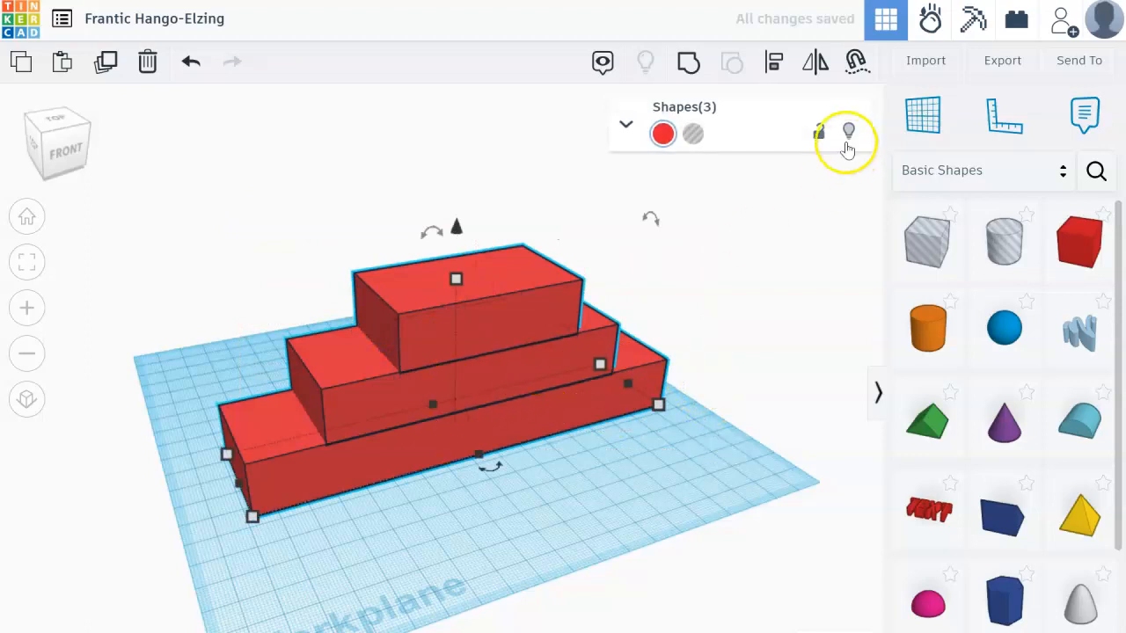
{"action": "left_click", "coordinate": [770, 63]}
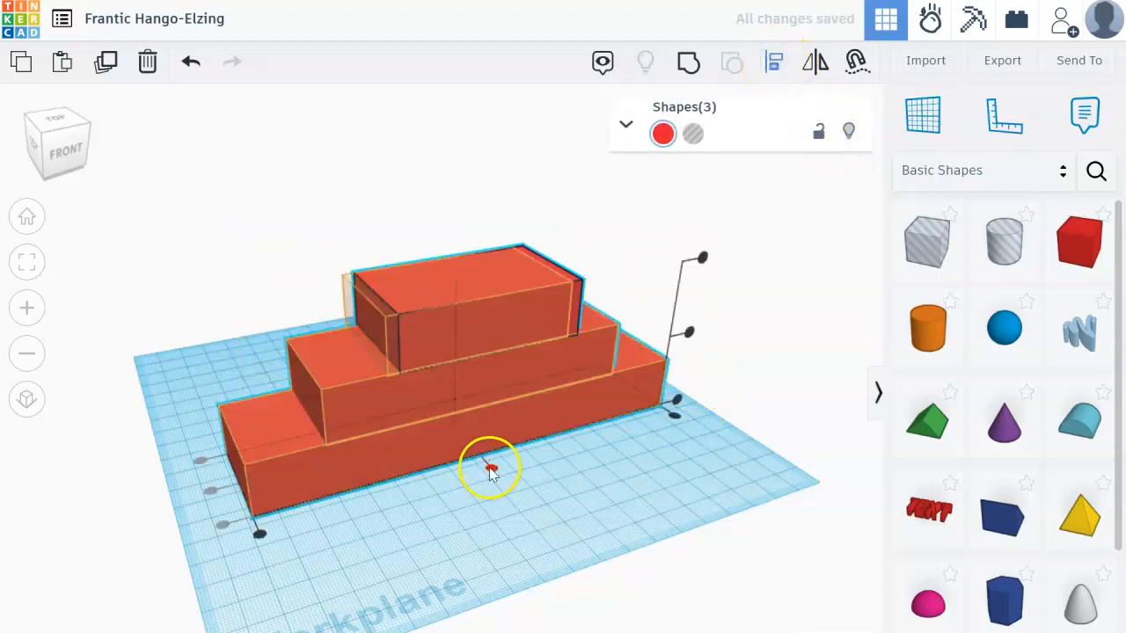
{"action": "left_click", "coordinate": [489, 465]}
Step: Select the three centred boxes and group them into a single podium shape
{"action": "left_click", "coordinate": [419, 487]}
{"action": "right_click_drag", "start_coordinate": [415, 484], "coordinate": [317, 456]}
{"action": "left_click_drag", "start_coordinate": [185, 192], "coordinate": [684, 454]}
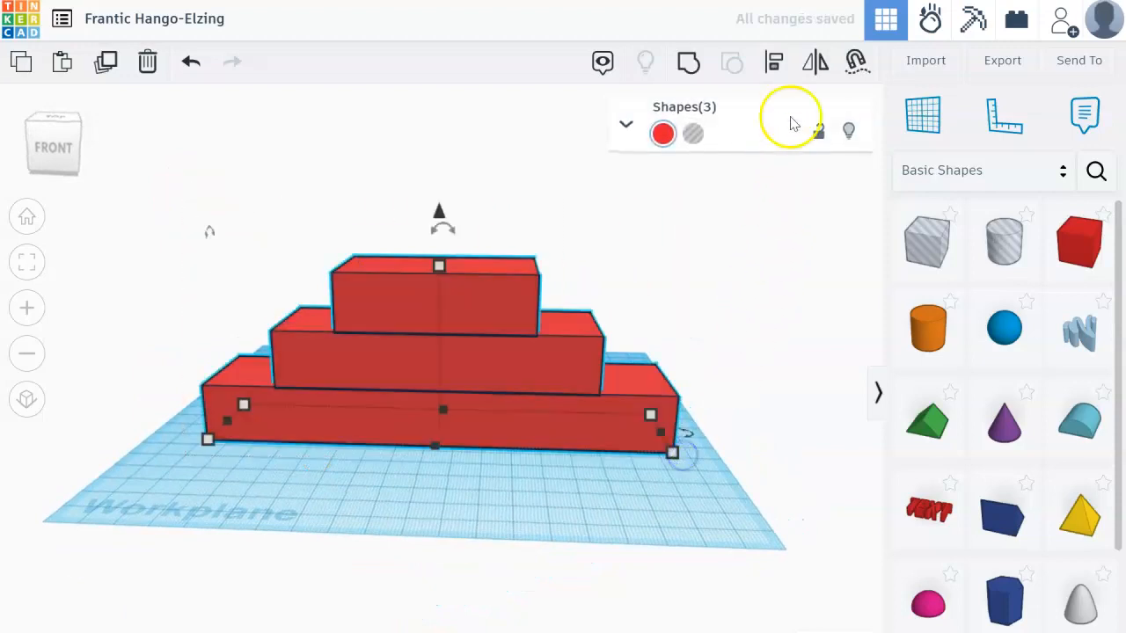
{"action": "left_click", "coordinate": [689, 61]}
{"action": "right_click_drag", "start_coordinate": [268, 242], "coordinate": [297, 238]}
{"action": "left_click", "coordinate": [550, 282]}
Step: Browse the shape library and look through the Creatures & Characters collection
{"action": "left_click", "coordinate": [932, 171]}
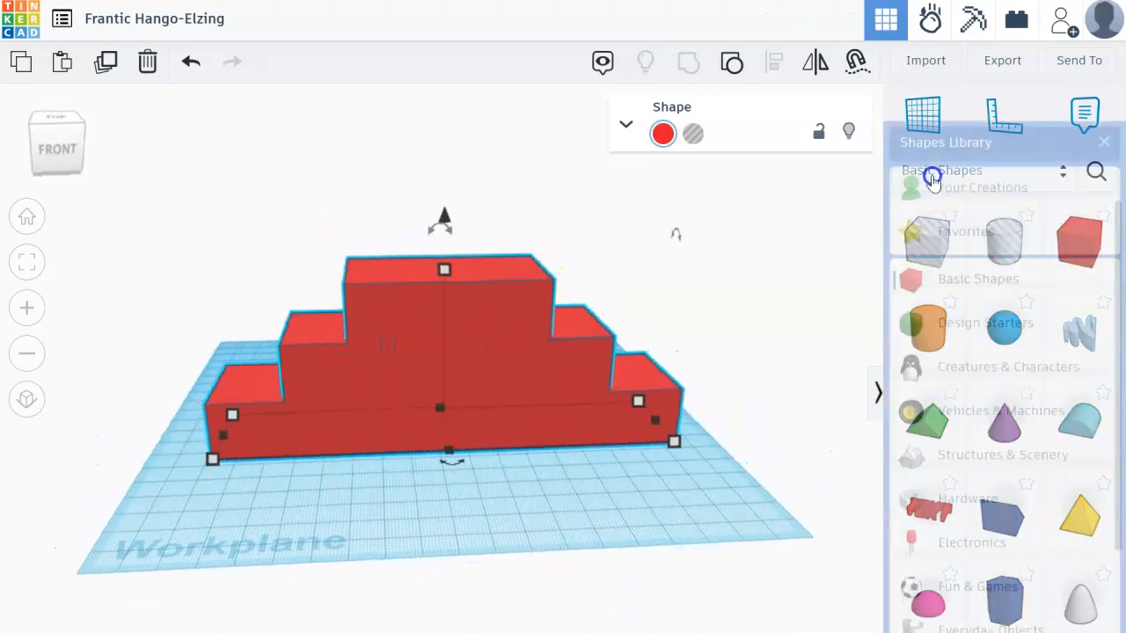
{"action": "scroll", "coordinate": [948, 440], "scroll_direction": "down", "scroll_amount": 2}
{"action": "scroll", "coordinate": [948, 439], "scroll_direction": "up", "scroll_amount": 1}
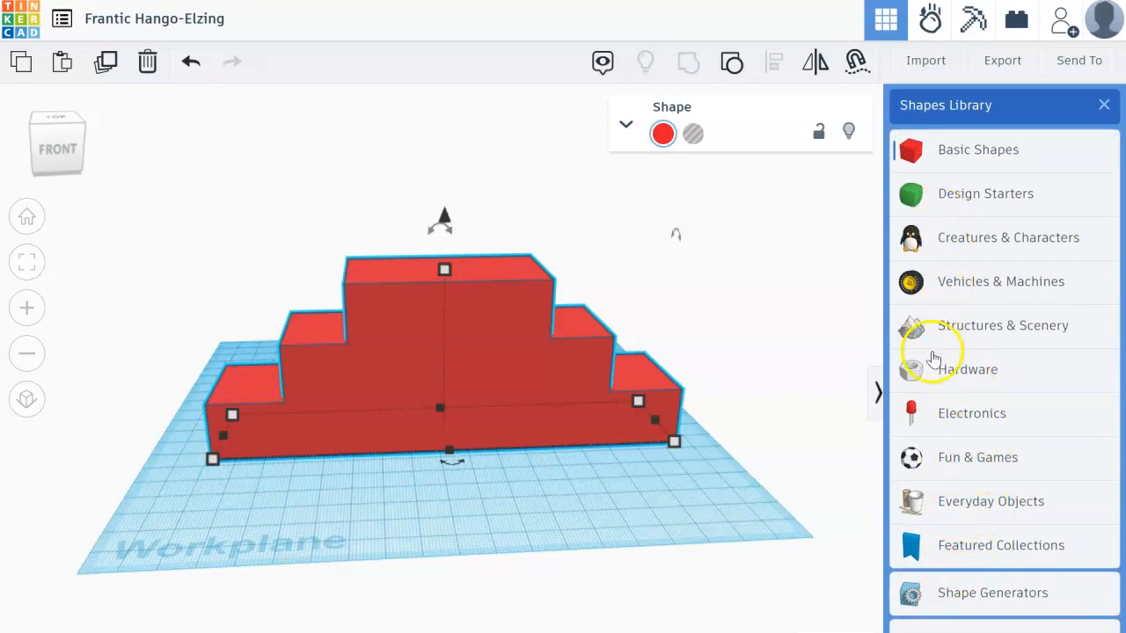
{"action": "left_click", "coordinate": [942, 245]}
{"action": "scroll", "coordinate": [973, 371], "scroll_direction": "down", "scroll_amount": 1}
{"action": "scroll", "coordinate": [972, 372], "scroll_direction": "up", "scroll_amount": 1}
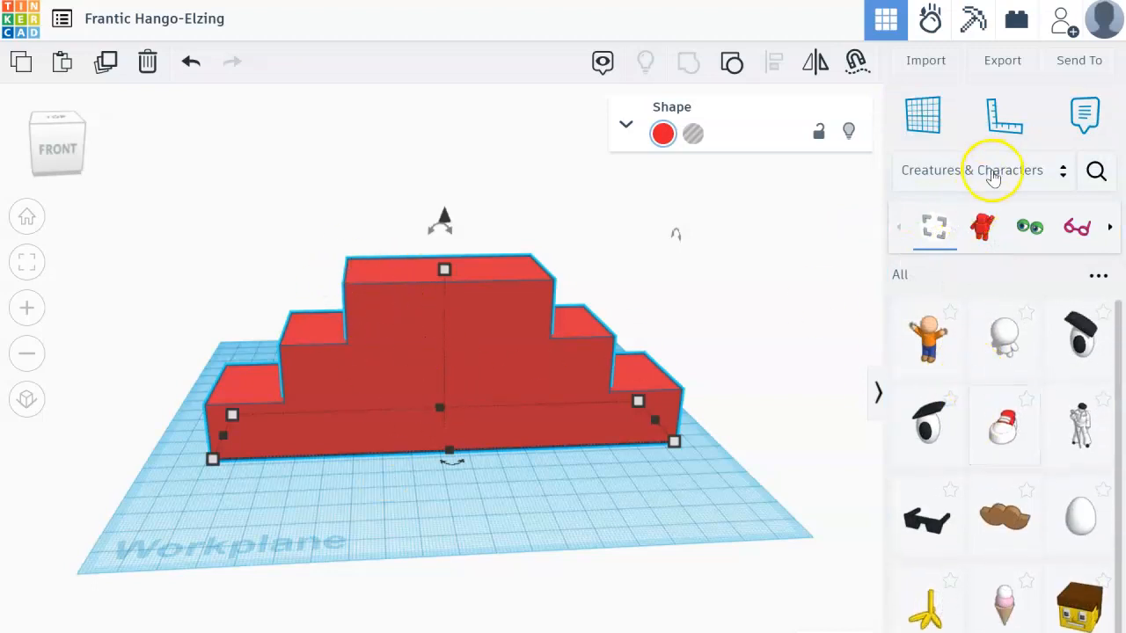
Step: Place a Water Bottle from the Everyday Objects collection near the podium's left end
{"action": "left_click", "coordinate": [991, 173]}
{"action": "scroll", "coordinate": [950, 351], "scroll_direction": "down", "scroll_amount": 1}
{"action": "scroll", "coordinate": [954, 405], "scroll_direction": "up", "scroll_amount": 1}
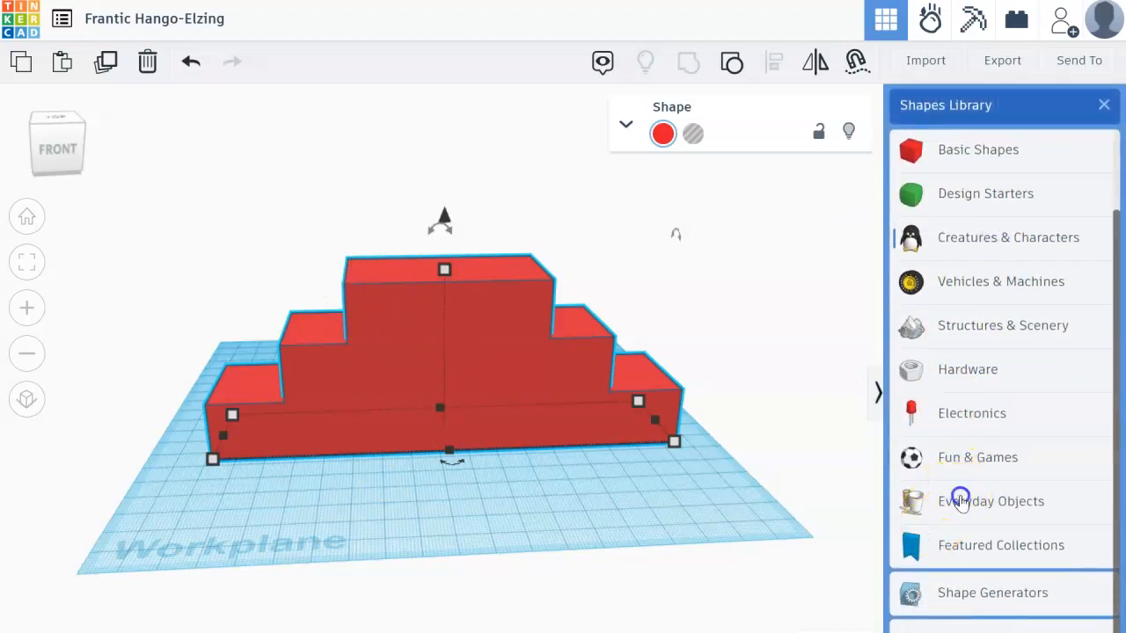
{"action": "left_click", "coordinate": [960, 500]}
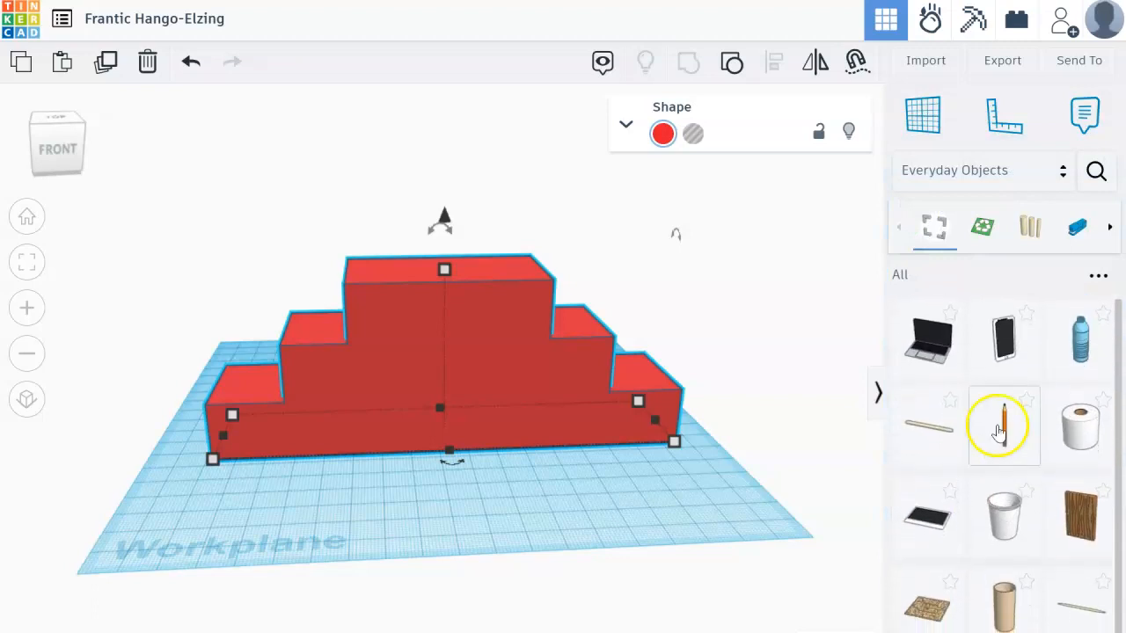
{"action": "left_click_drag", "start_coordinate": [1083, 345], "coordinate": [243, 460]}
Step: Scale the water bottle down proportionally until it is small enough to stand on a podium step
{"action": "scroll", "coordinate": [533, 370], "scroll_direction": "down", "scroll_amount": 5}
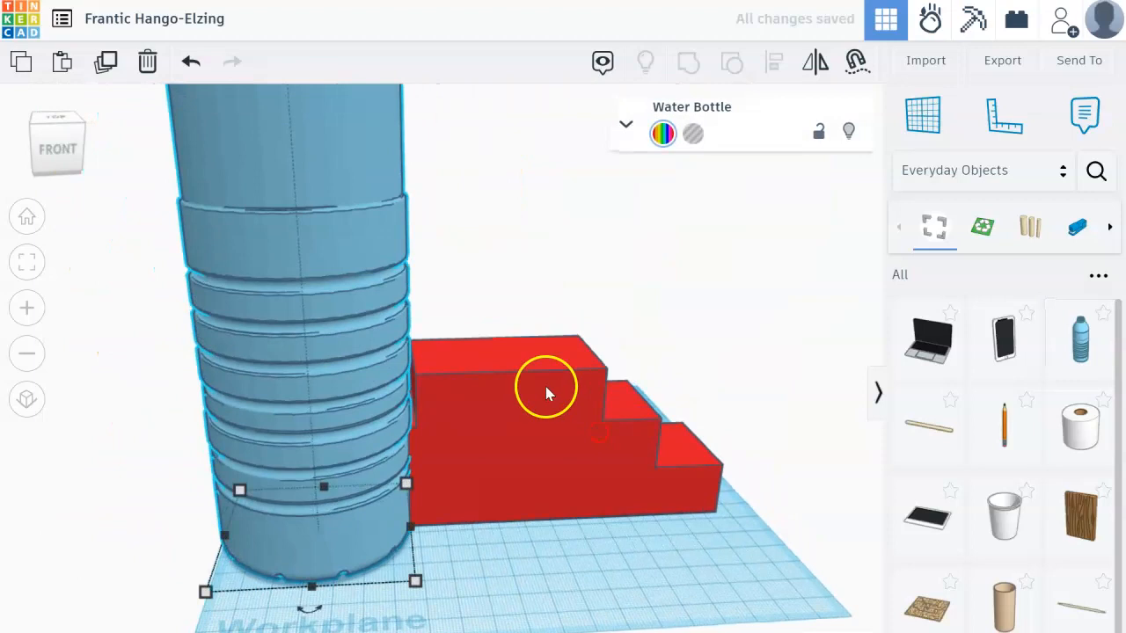
{"action": "scroll", "coordinate": [507, 325], "scroll_direction": "down", "scroll_amount": 2}
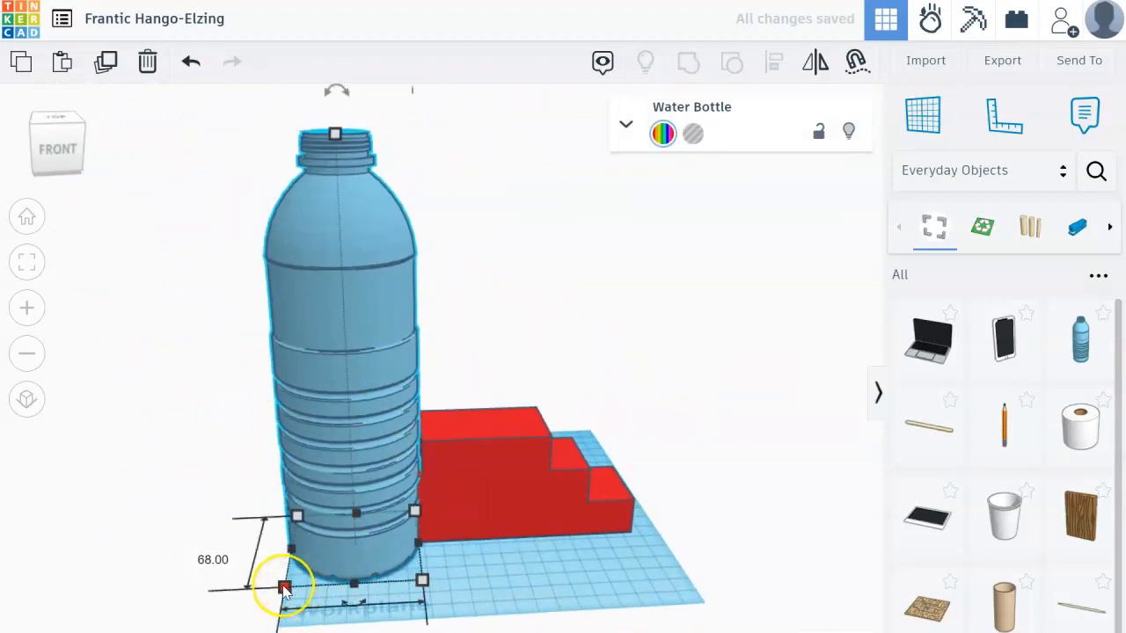
{"action": "left_click_drag", "start_coordinate": [284, 589], "coordinate": [407, 512]}
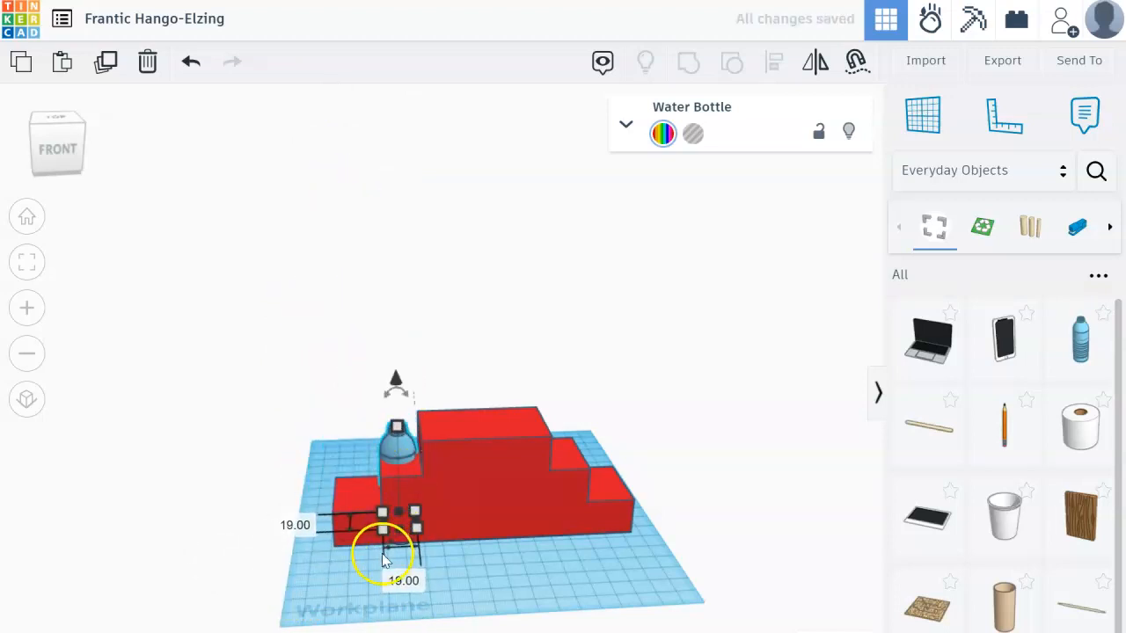
{"action": "left_click_drag", "start_coordinate": [390, 525], "coordinate": [396, 522]}
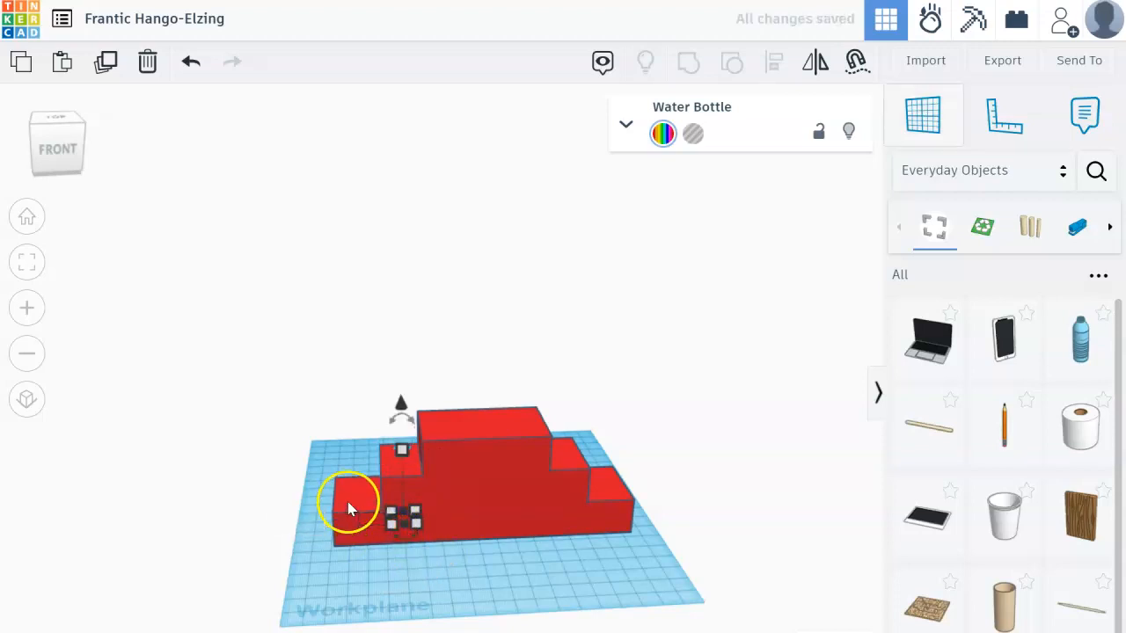
Step: Set the workplane on the podium's lowest left step and stand the water bottle in the middle of it
{"action": "left_click", "coordinate": [356, 498]}
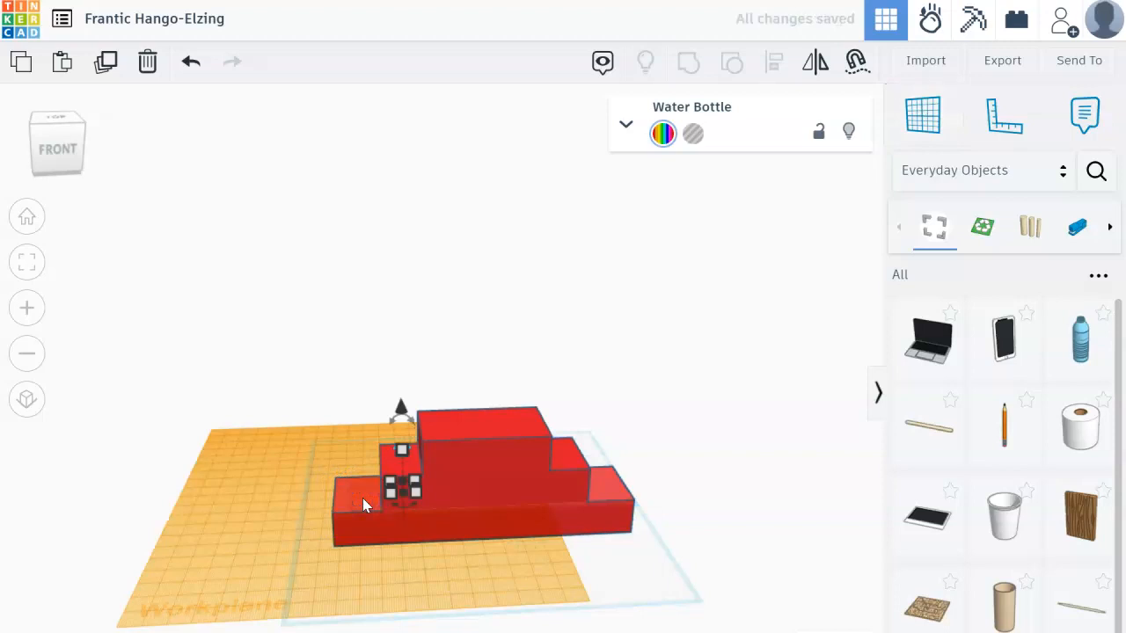
{"action": "key", "text": "Left"}
{"action": "key", "text": "Left"}
{"action": "key", "text": "Left"}
{"action": "key", "text": "Left"}
{"action": "key", "text": "Left"}
{"action": "key", "text": "Left"}
{"action": "key", "text": "Right"}
{"action": "key", "text": "Right"}
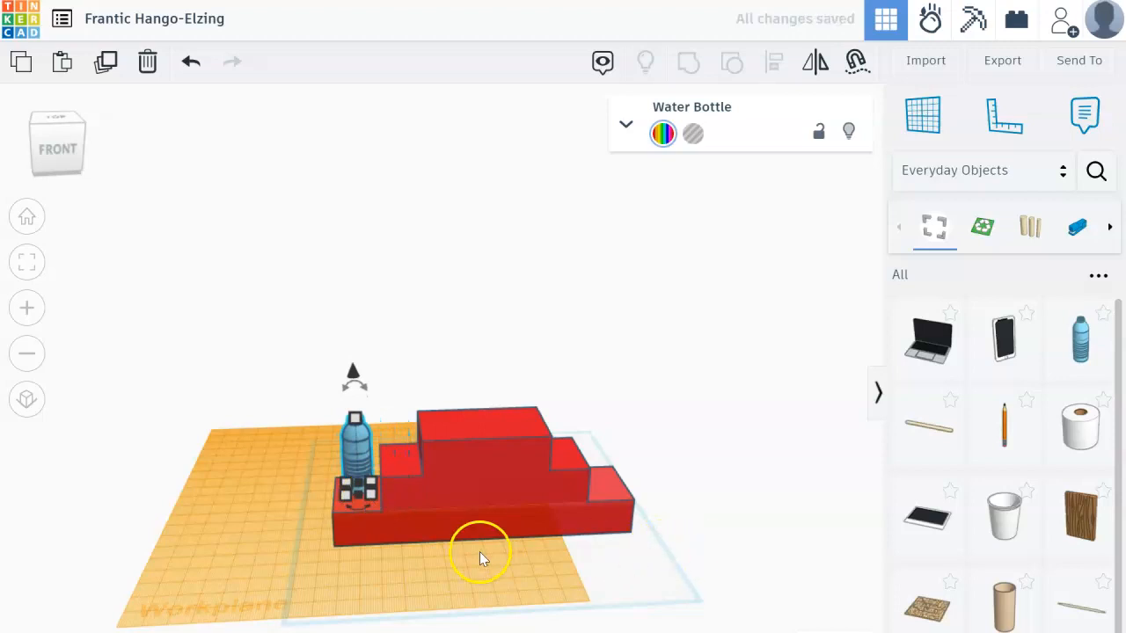
Step: Duplicate the water bottle and move the copy along the podium onto the lowest right step
{"action": "left_click", "coordinate": [481, 552]}
{"action": "left_click", "coordinate": [371, 489]}
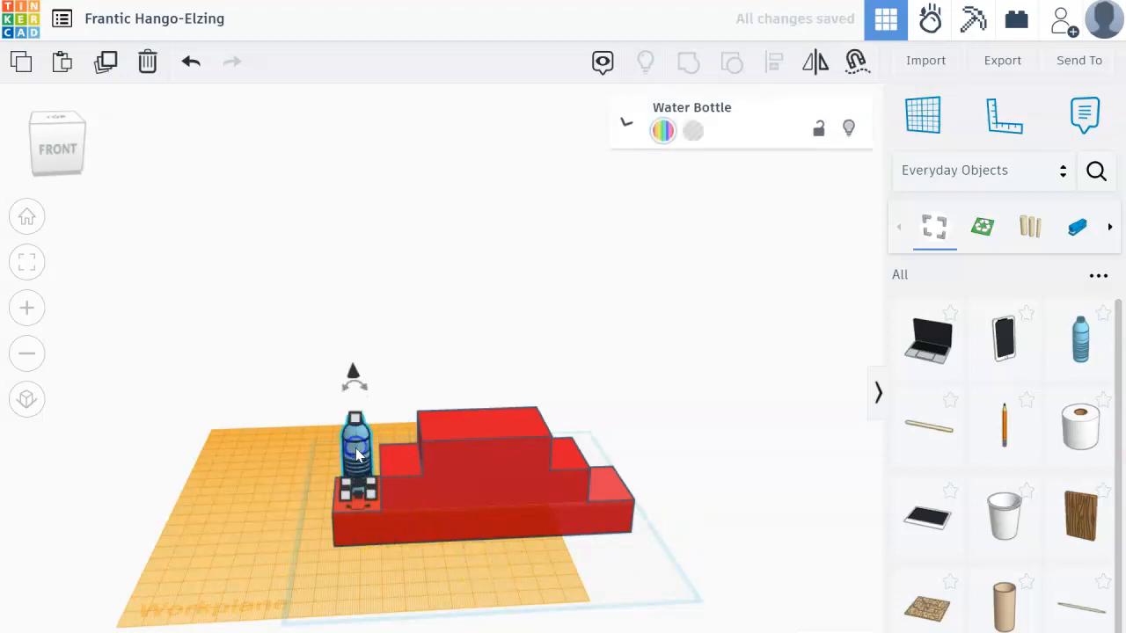
{"action": "key", "text": "ctrl+d"}
{"action": "key", "text": "Right"}
{"action": "key", "text": "Right"}
{"action": "key", "text": "Right"}
{"action": "key", "text": "Right"}
{"action": "key", "text": "Right"}
{"action": "key", "text": "Right"}
{"action": "key", "text": "Right"}
{"action": "key", "text": "Right"}
{"action": "key", "text": "Right"}
{"action": "key", "text": "Right"}
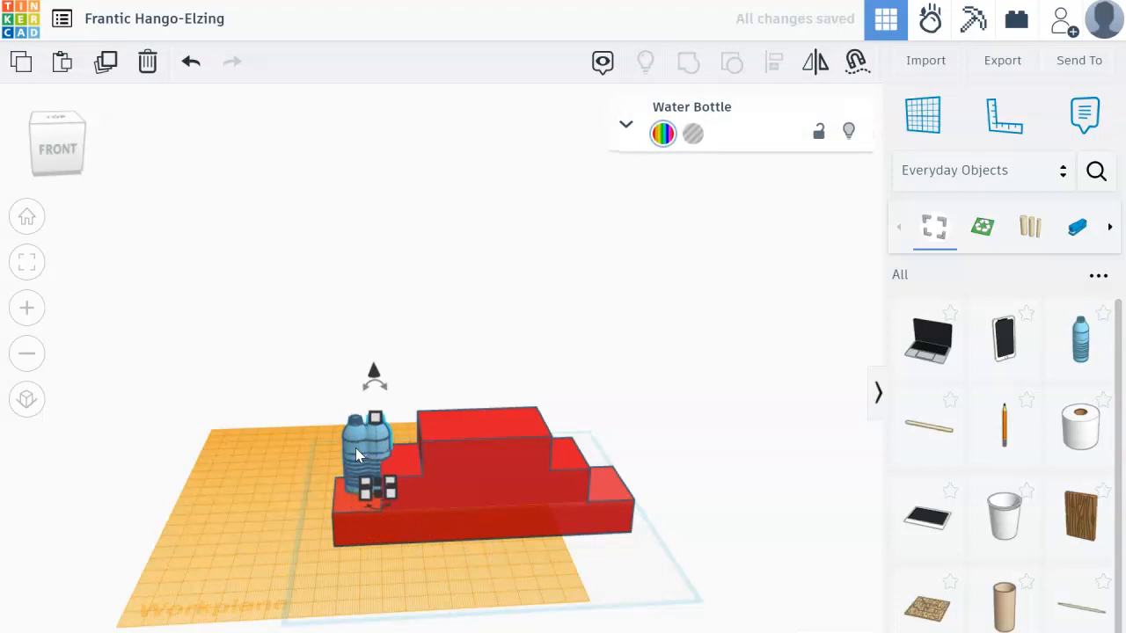
{"action": "key", "text": "Right"}
{"action": "key", "text": "Right"}
{"action": "key", "text": "Right"}
{"action": "key", "text": "Right"}
{"action": "key", "text": "Right"}
{"action": "key", "text": "Right"}
{"action": "key", "text": "Right"}
{"action": "key", "text": "Right"}
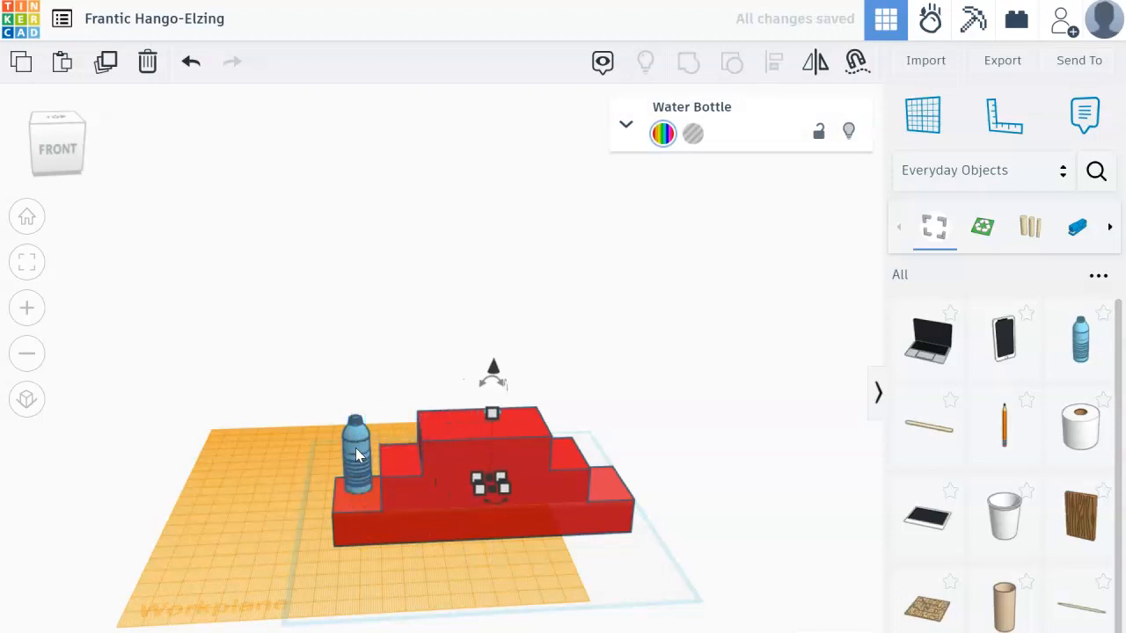
{"action": "key", "text": "Right"}
{"action": "key", "text": "Right"}
{"action": "key", "text": "Right"}
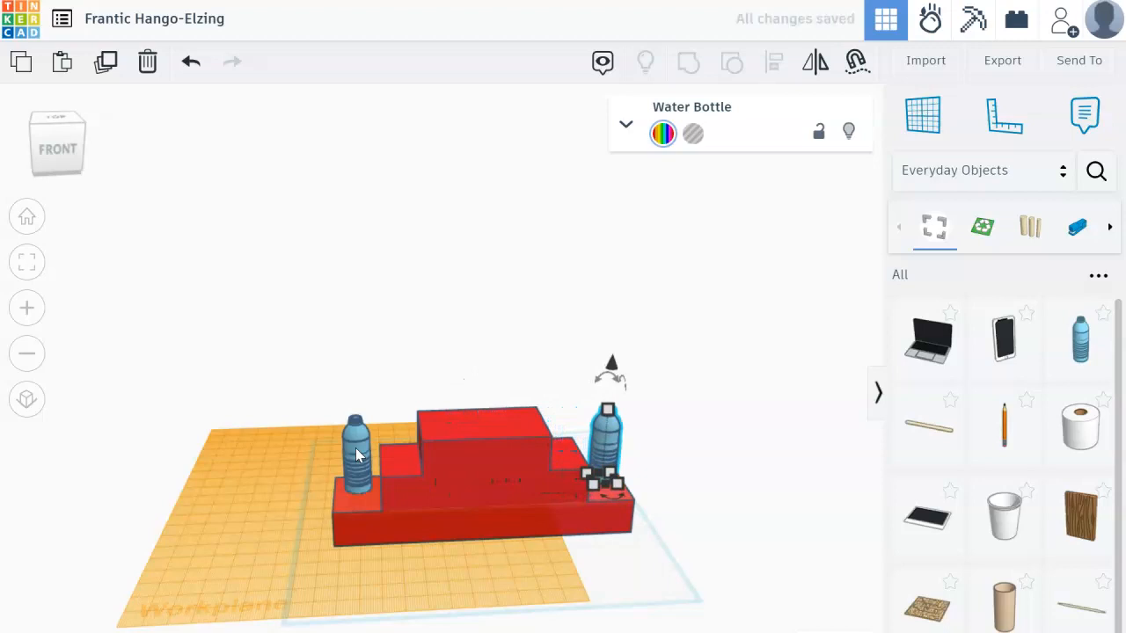
{"action": "key", "text": "Right"}
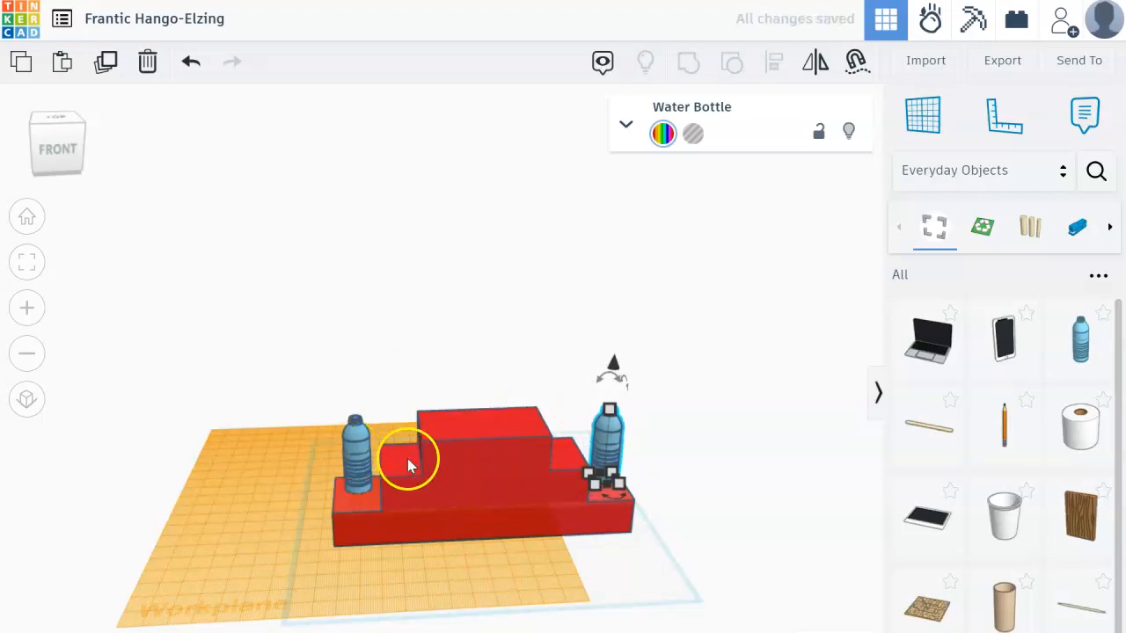
Step: Set the workplane on the podium's middle step level and place another water bottle copy on the right middle step
{"action": "key", "text": "w"}
{"action": "left_click", "coordinate": [398, 458]}
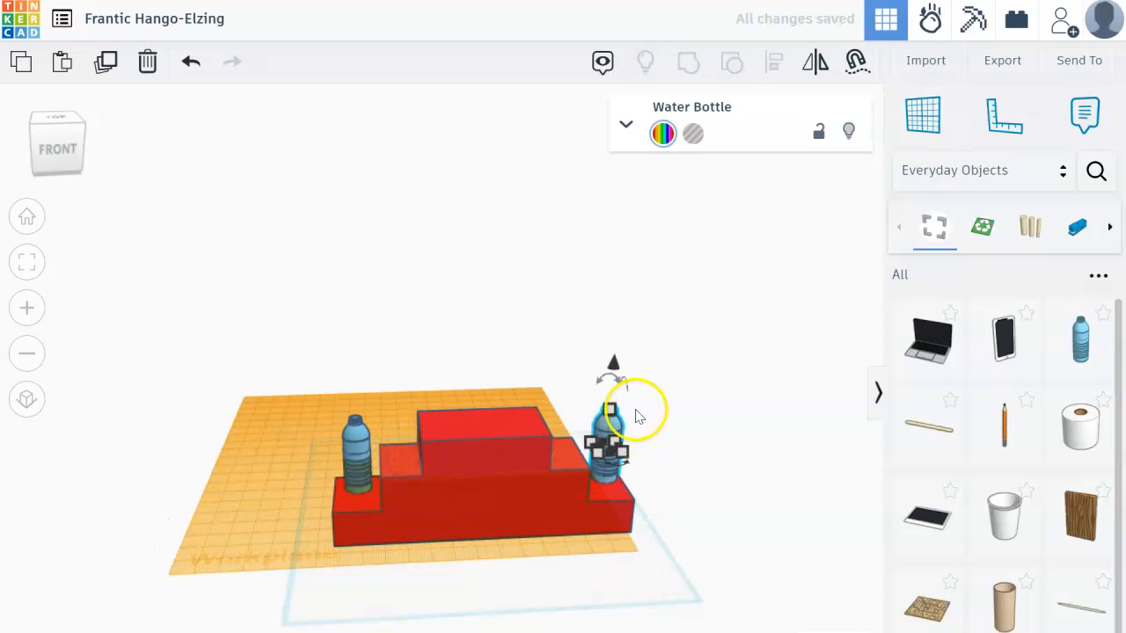
{"action": "key", "text": "ctrl+v"}
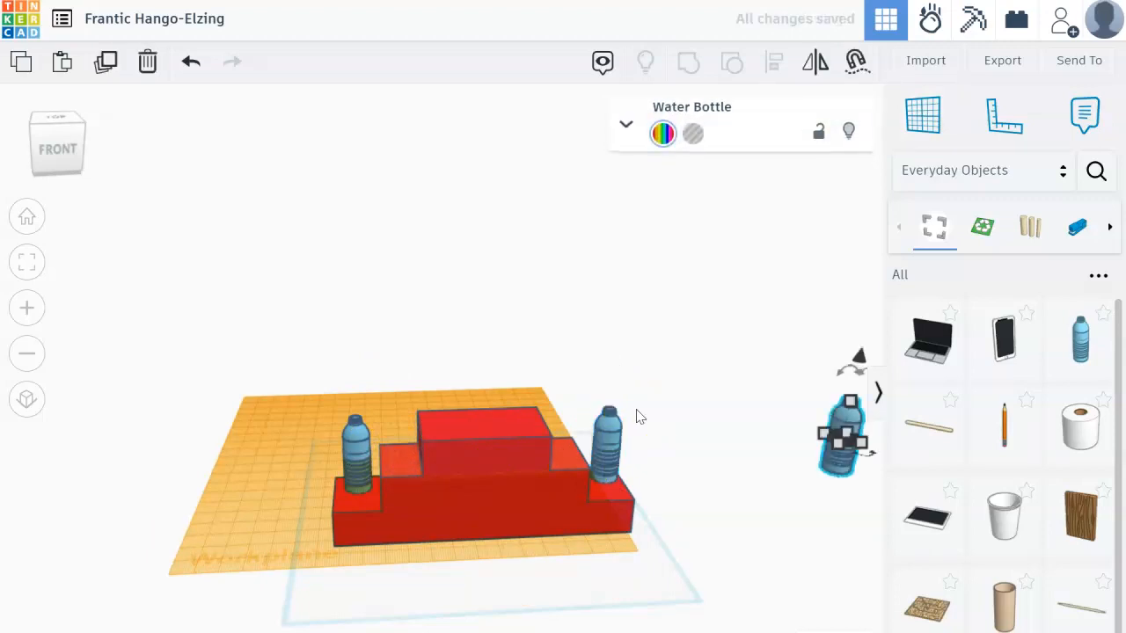
{"action": "left_click_drag", "start_coordinate": [824, 466], "coordinate": [547, 461]}
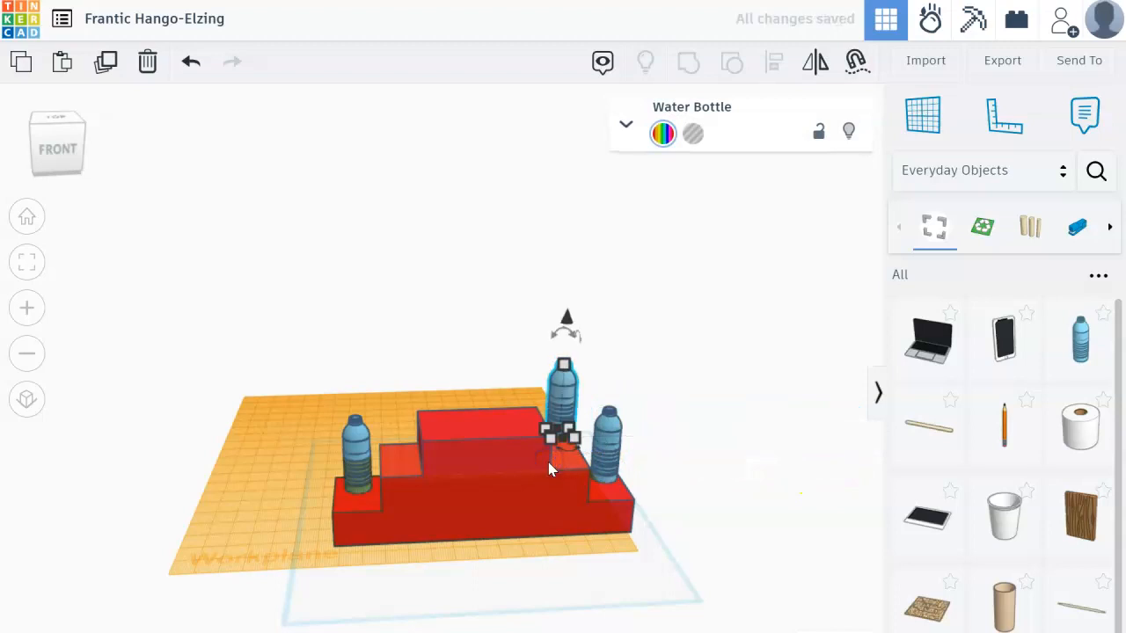
{"action": "key", "text": "Down"}
{"action": "key", "text": "Down"}
{"action": "key", "text": "Down"}
{"action": "key", "text": "Down"}
{"action": "key", "text": "Down"}
{"action": "key", "text": "Down"}
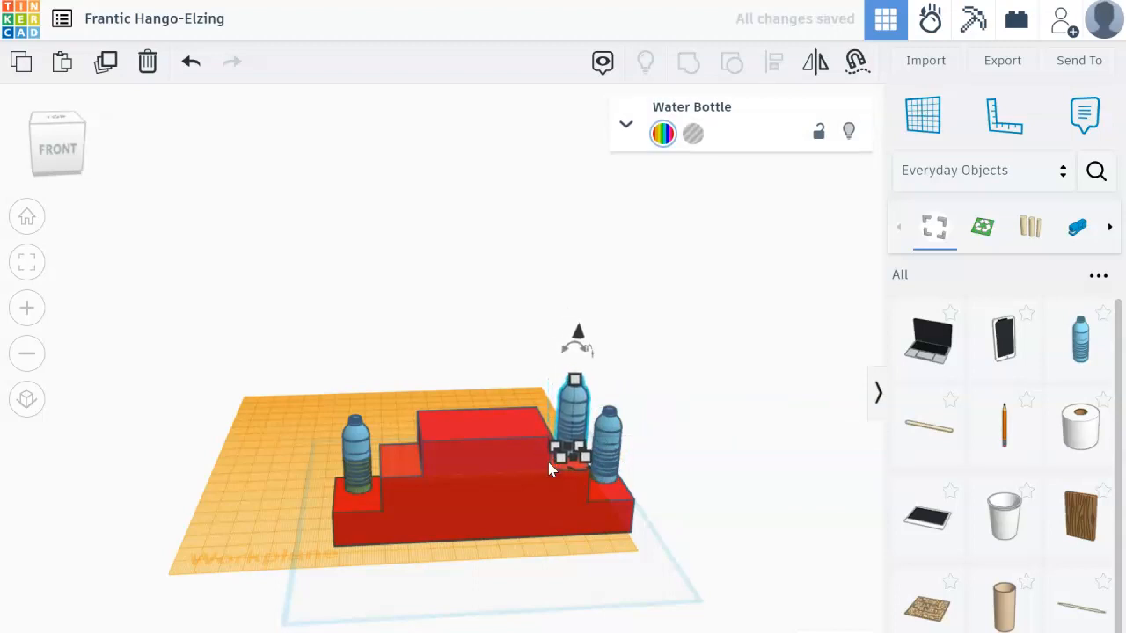
Step: Nudge the water bottle on the podium's right middle step left and back until it stands centred on the step
{"action": "key", "text": "Left"}
{"action": "key", "text": "Left"}
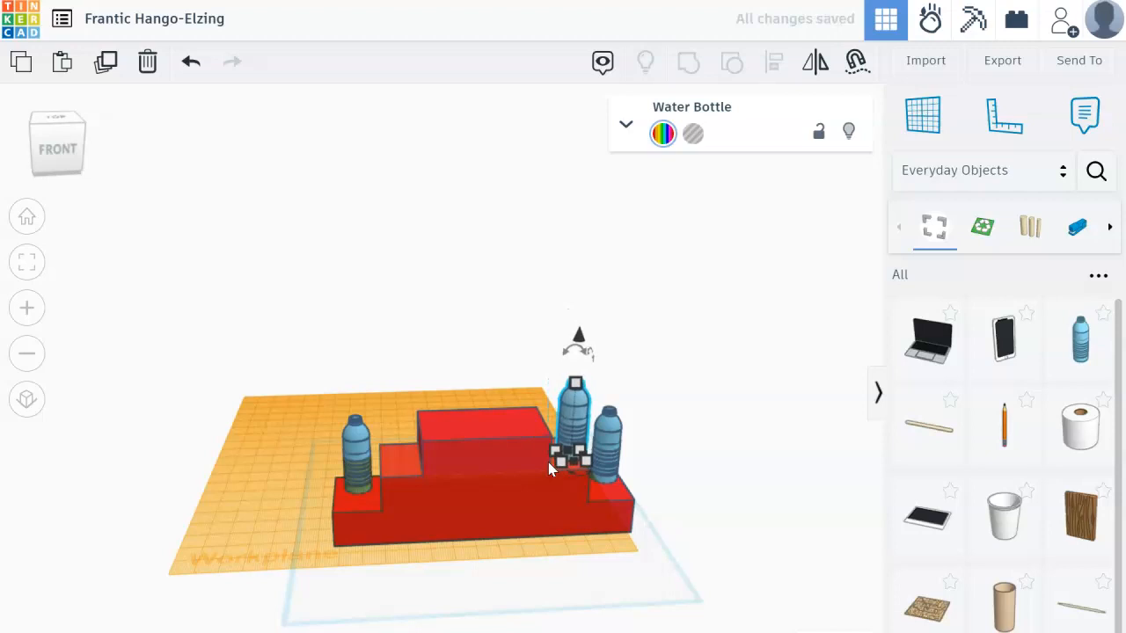
{"action": "key", "text": "Up"}
{"action": "key", "text": "Up"}
{"action": "key", "text": "Up"}
{"action": "key", "text": "Up"}
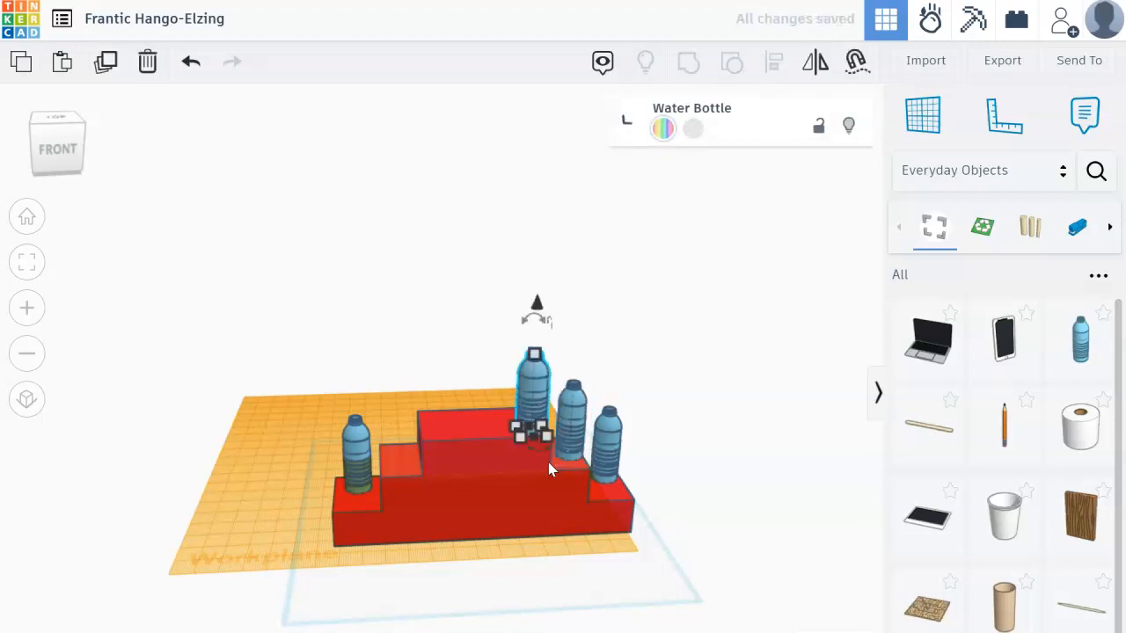
Step: Duplicate the right middle-step water bottle and move the copy across the podium onto the left middle step
{"action": "key", "text": "Left"}
{"action": "key", "text": "Left"}
{"action": "key", "text": "Left"}
{"action": "key", "text": "Left"}
{"action": "key", "text": "Left"}
{"action": "key", "text": "Left"}
{"action": "key", "text": "Left"}
{"action": "key", "text": "Left"}
{"action": "key", "text": "Left"}
{"action": "key", "text": "Left"}
{"action": "key", "text": "Left"}
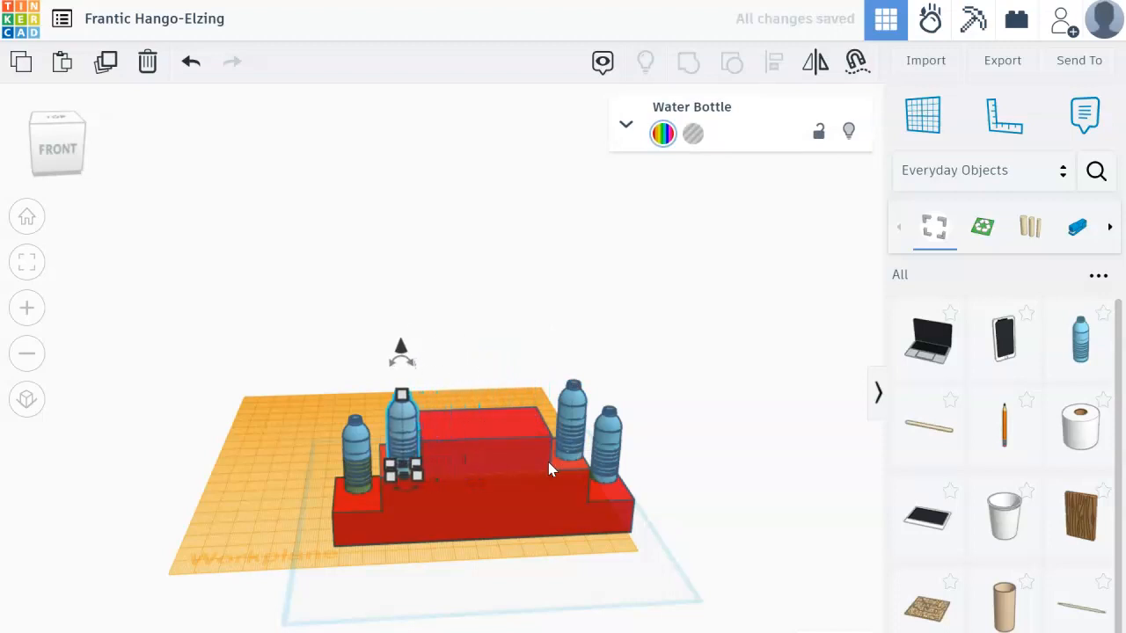
{"action": "key", "text": "Left"}
{"action": "key", "text": "Left"}
{"action": "key", "text": "Left"}
{"action": "key", "text": "Left"}
{"action": "key", "text": "Left"}
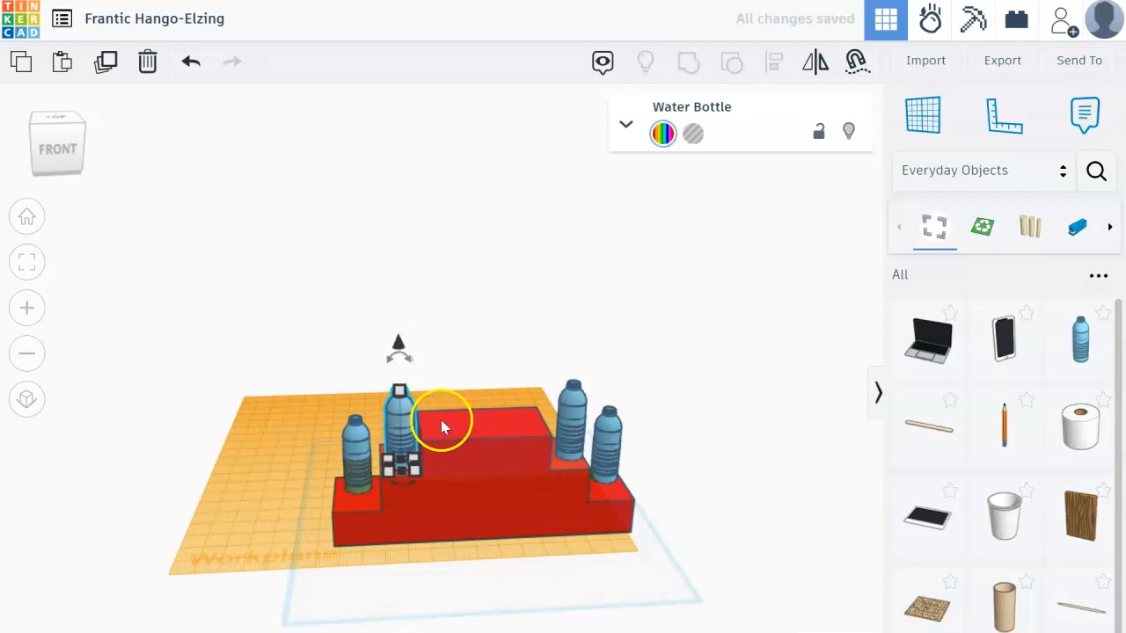
Step: Set the workplane on the podium's top level and place a water bottle copy at the left end of it
{"action": "key", "text": "w"}
{"action": "left_click", "coordinate": [467, 424]}
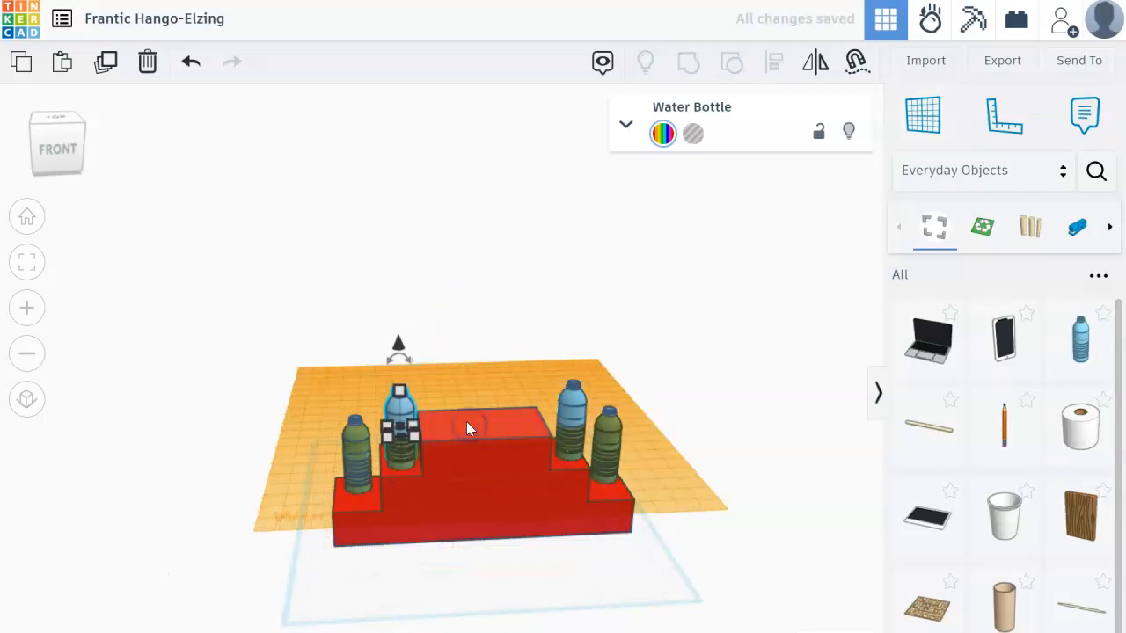
{"action": "key", "text": "ctrl+c"}
{"action": "key", "text": "ctrl+v"}
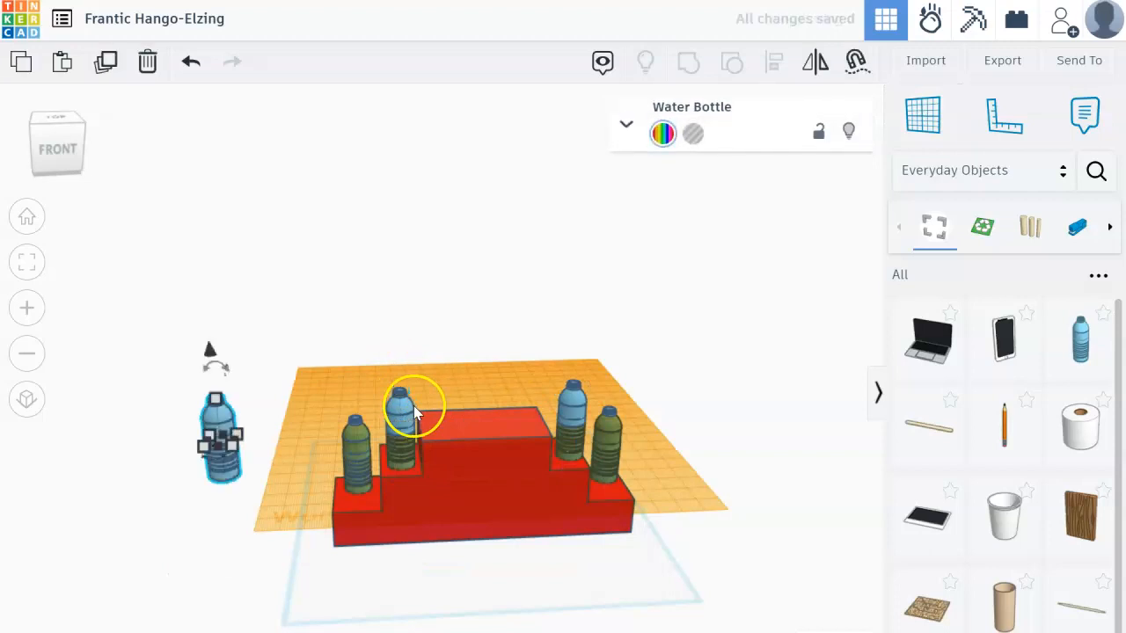
{"action": "left_click_drag", "start_coordinate": [264, 419], "coordinate": [446, 409]}
{"action": "left_click", "coordinate": [497, 392]}
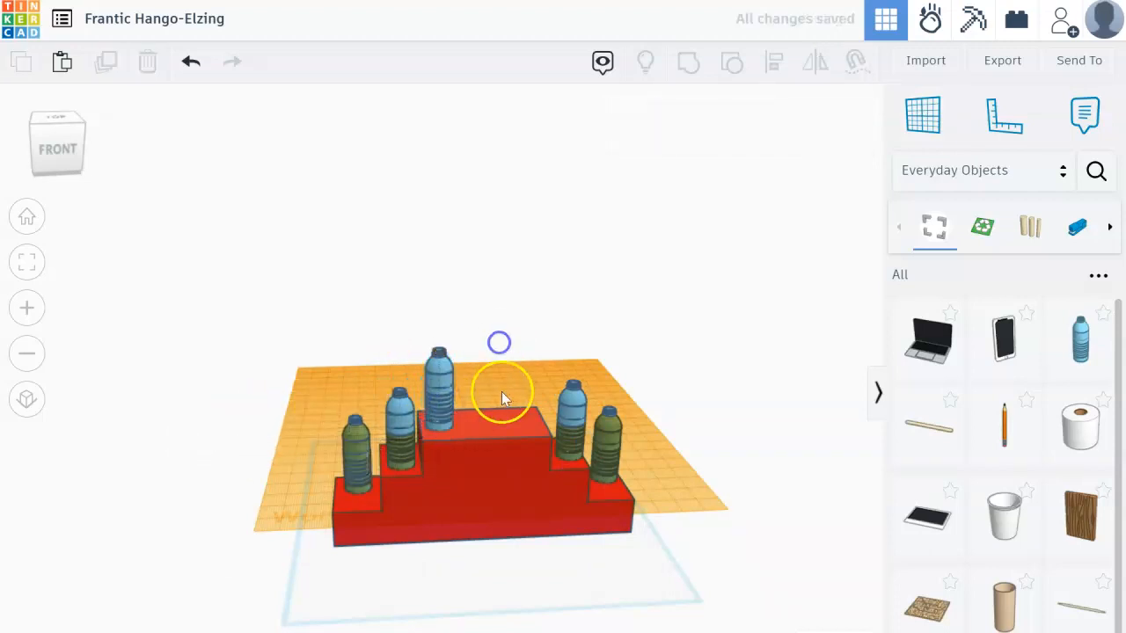
Step: Duplicate the top-level water bottle twice to the right at equal spacing, forming a row of three across the top
{"action": "left_click", "coordinate": [449, 404]}
{"action": "key", "text": "ctrl+d"}
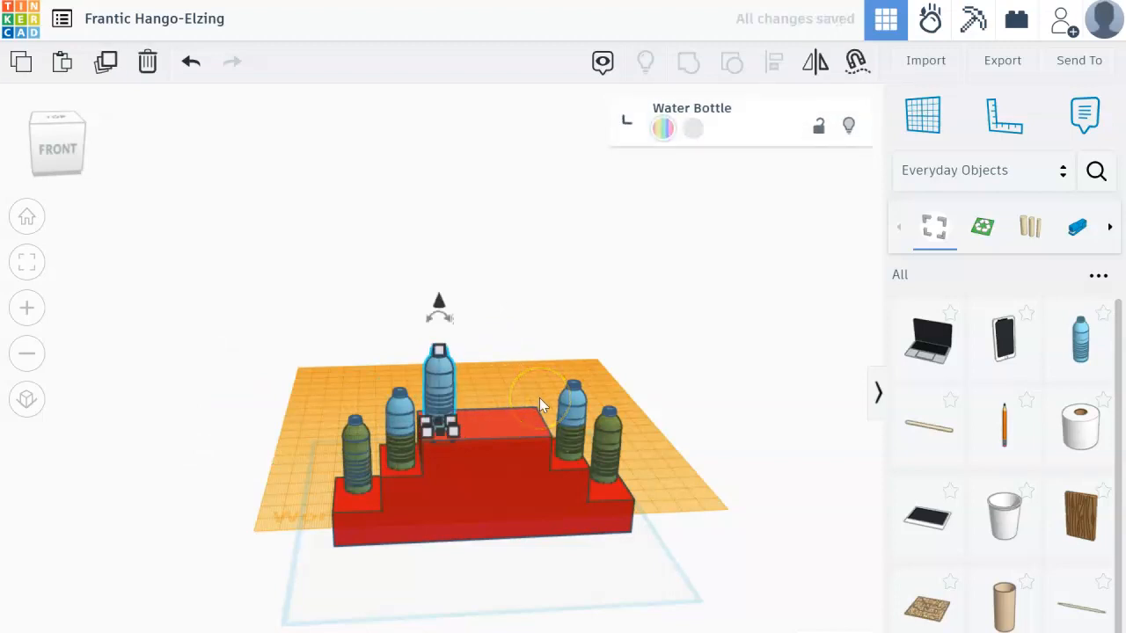
{"action": "key", "text": "Right"}
{"action": "key", "text": "Right"}
{"action": "key", "text": "Right"}
{"action": "key", "text": "Right"}
{"action": "key", "text": "Right"}
{"action": "key", "text": "Right"}
{"action": "key", "text": "Right"}
{"action": "key", "text": "Right"}
{"action": "key", "text": "Right"}
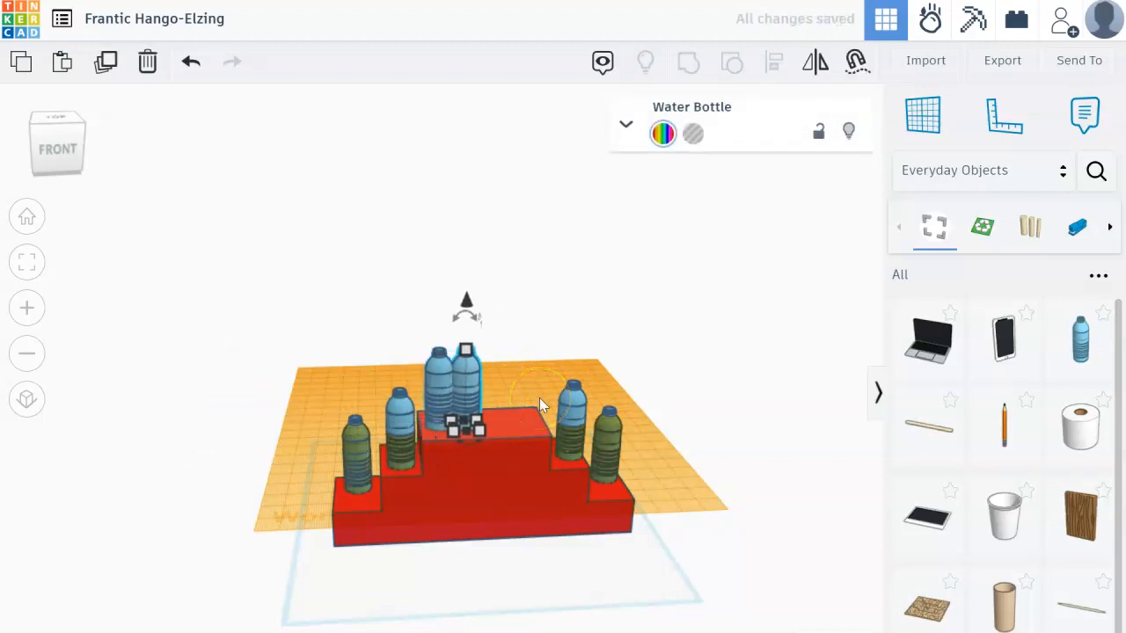
{"action": "key", "text": "shift+Right"}
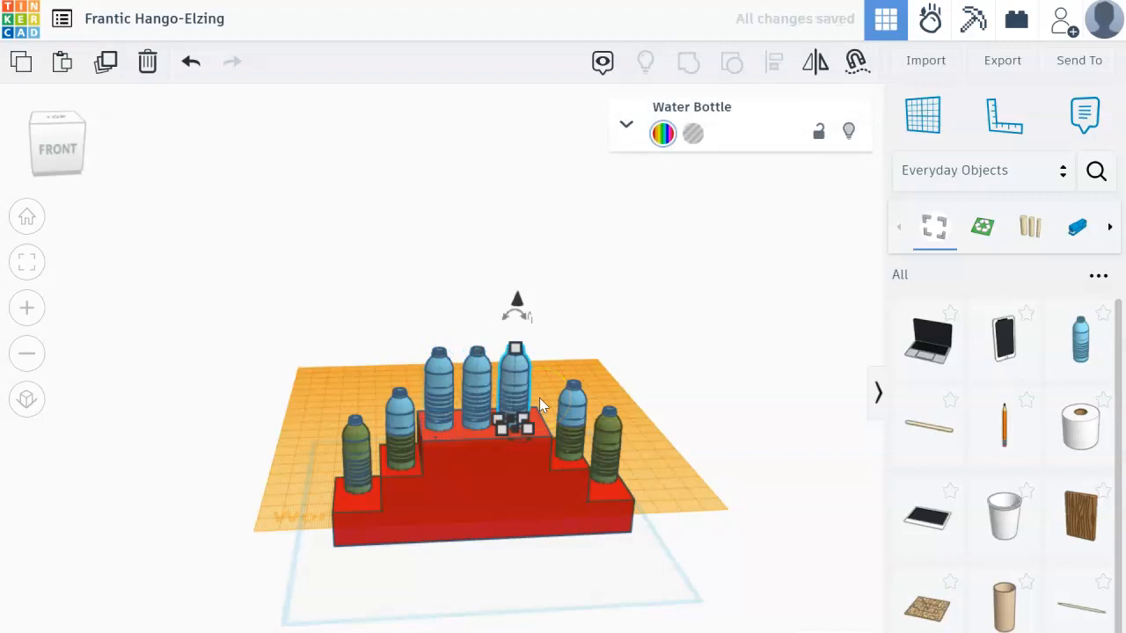
Step: Return the workplane to the base grid and align the podium and all seven bottles along their front-to-back centre
{"action": "right_click_drag", "start_coordinate": [442, 540], "coordinate": [269, 272]}
{"action": "left_click_drag", "start_coordinate": [269, 272], "coordinate": [510, 595]}
{"action": "right_click_drag", "start_coordinate": [584, 323], "coordinate": [439, 411]}
{"action": "left_click", "coordinate": [765, 59]}
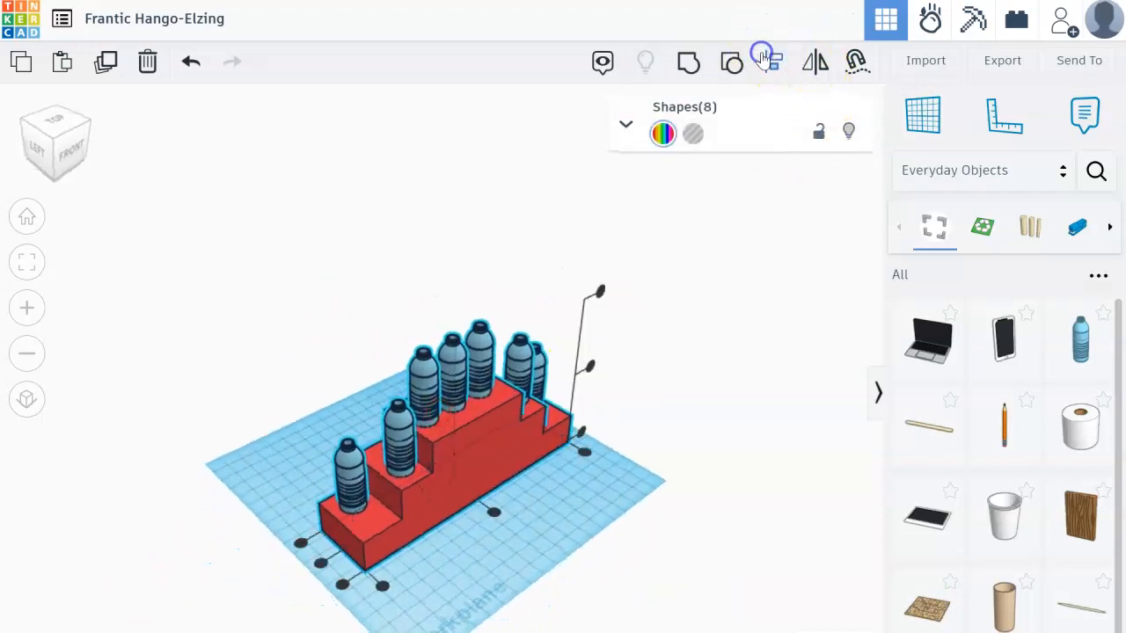
{"action": "left_click", "coordinate": [323, 564]}
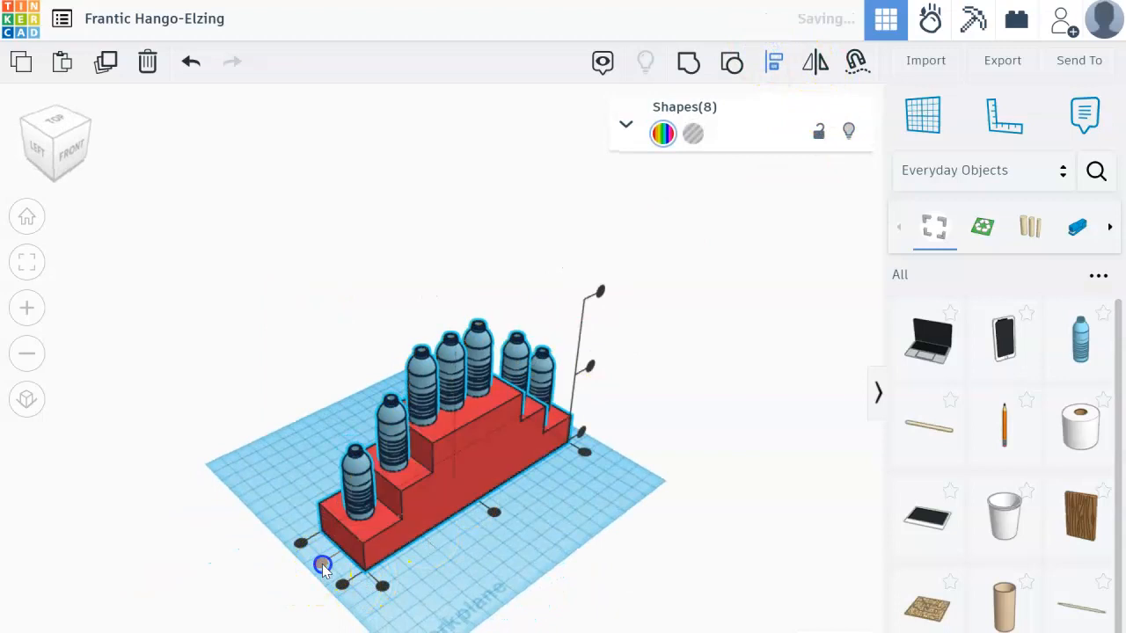
{"action": "right_click_drag", "start_coordinate": [335, 537], "coordinate": [327, 381]}
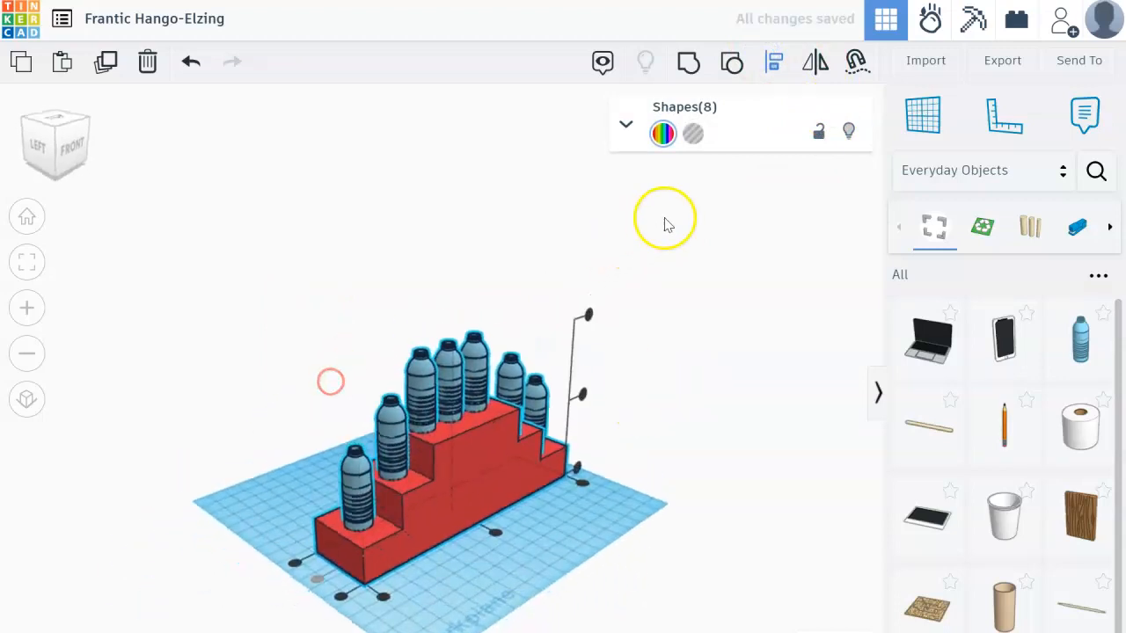
{"action": "left_click_drag", "start_coordinate": [154, 239], "coordinate": [527, 548]}
{"action": "left_click_drag", "start_coordinate": [277, 246], "coordinate": [599, 607]}
{"action": "left_click", "coordinate": [774, 60]}
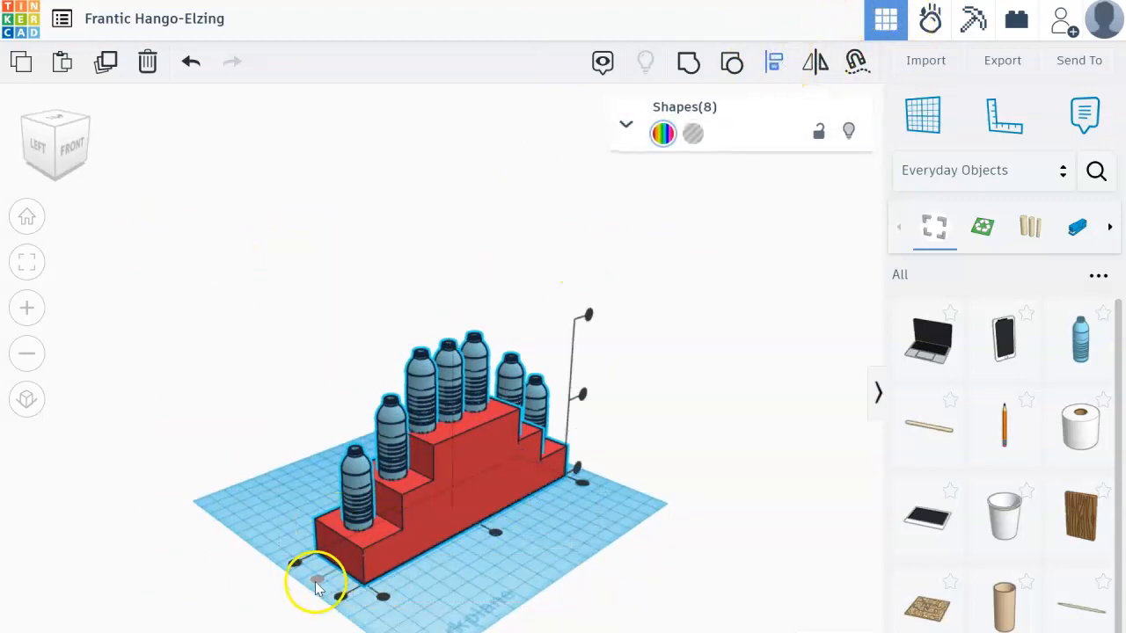
{"action": "left_click", "coordinate": [463, 577]}
{"action": "right_click_drag", "start_coordinate": [463, 577], "coordinate": [365, 531]}
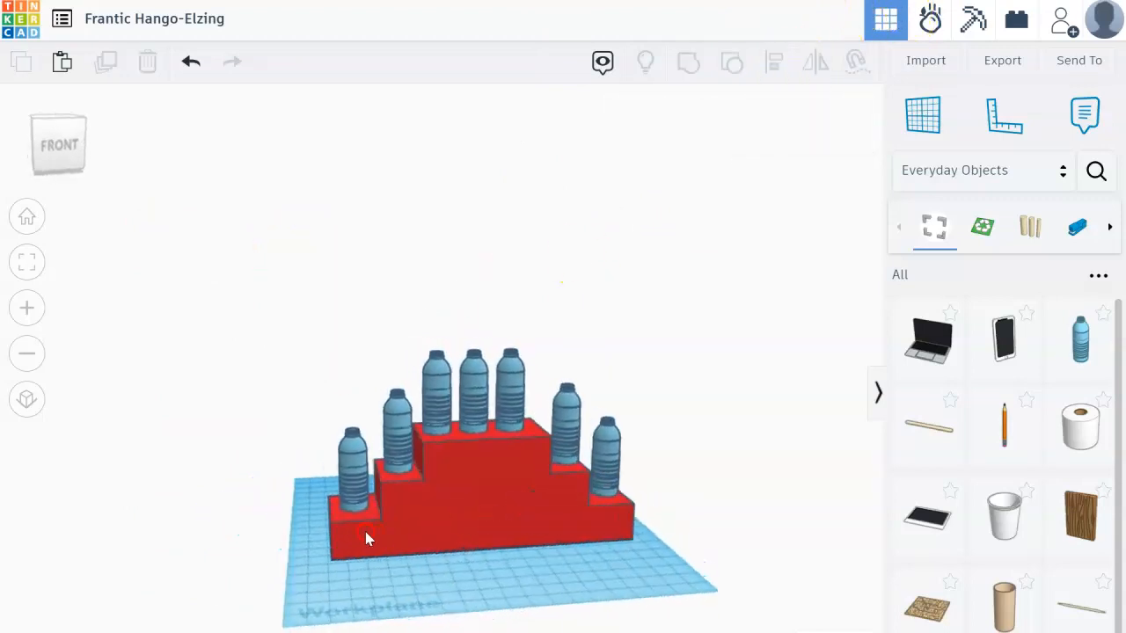
Step: Try the bottle podium in the physics simulation and return to the 3D design editor
{"action": "left_click", "coordinate": [928, 26]}
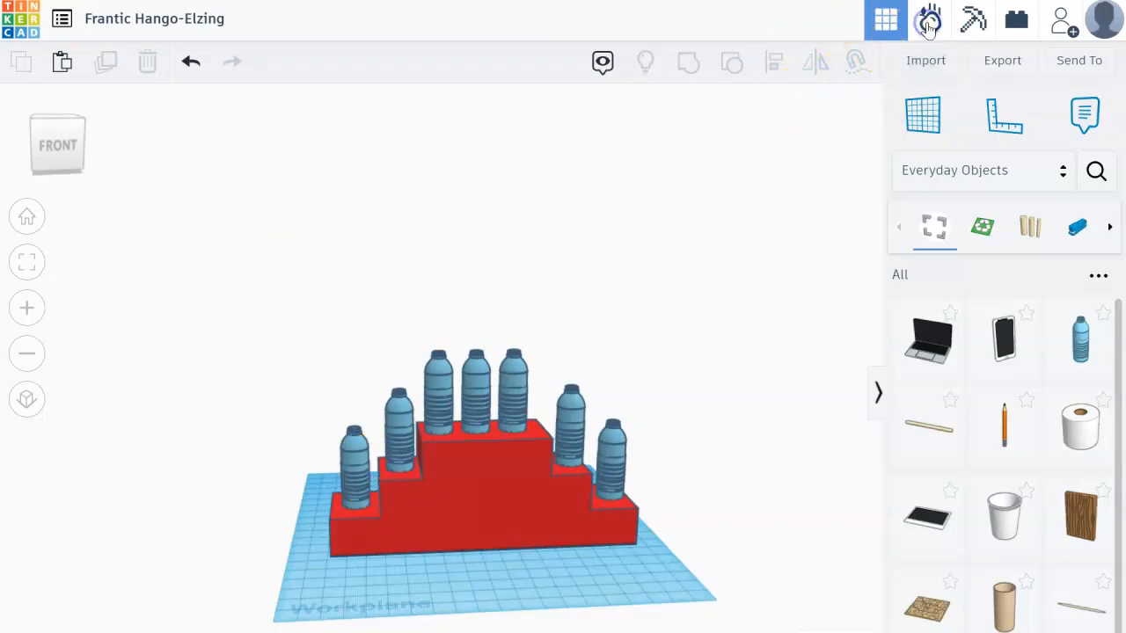
{"action": "middle_click_drag", "start_coordinate": [780, 220], "coordinate": [554, 150]}
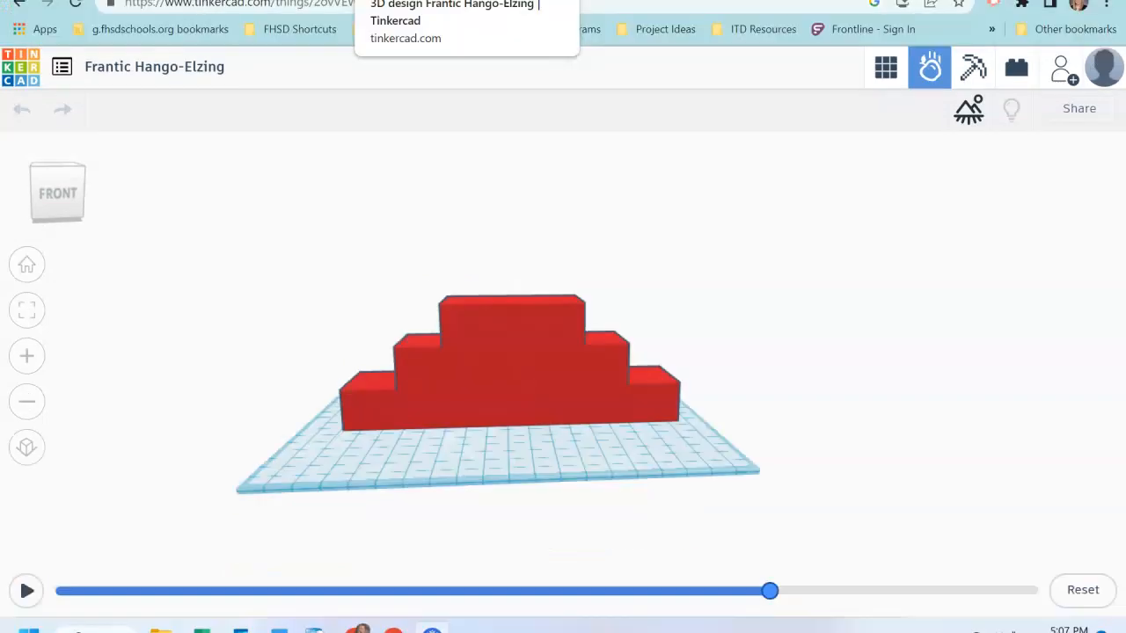
{"action": "left_click", "coordinate": [882, 72]}
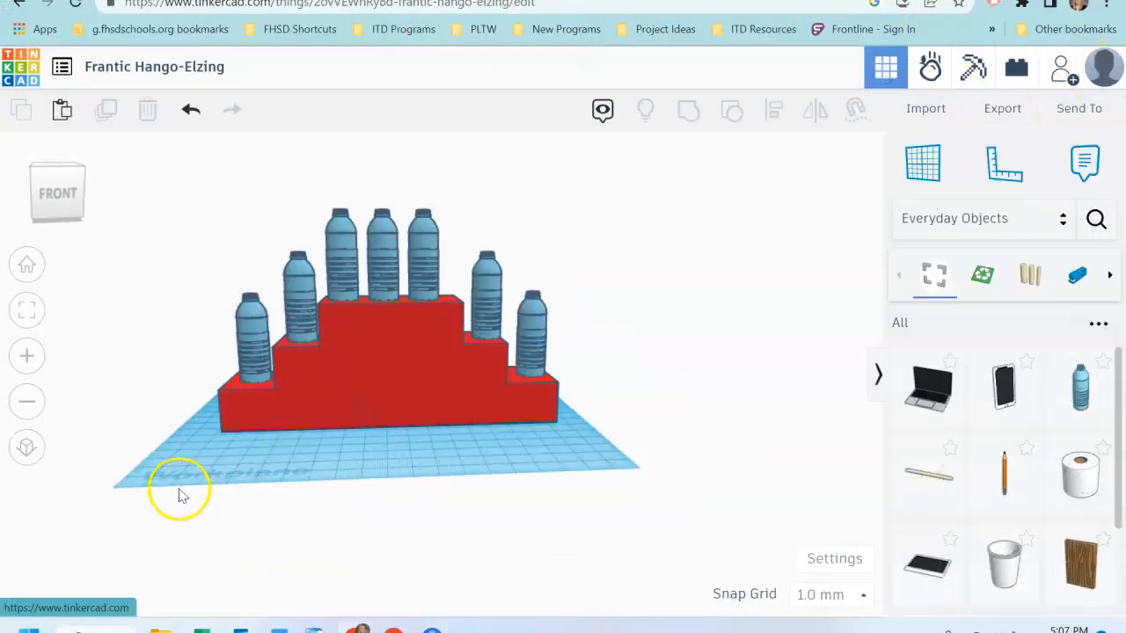
Step: Run the physics simulation and throw objects at the water bottles on every level to knock them off the podium
{"action": "left_click", "coordinate": [937, 71]}
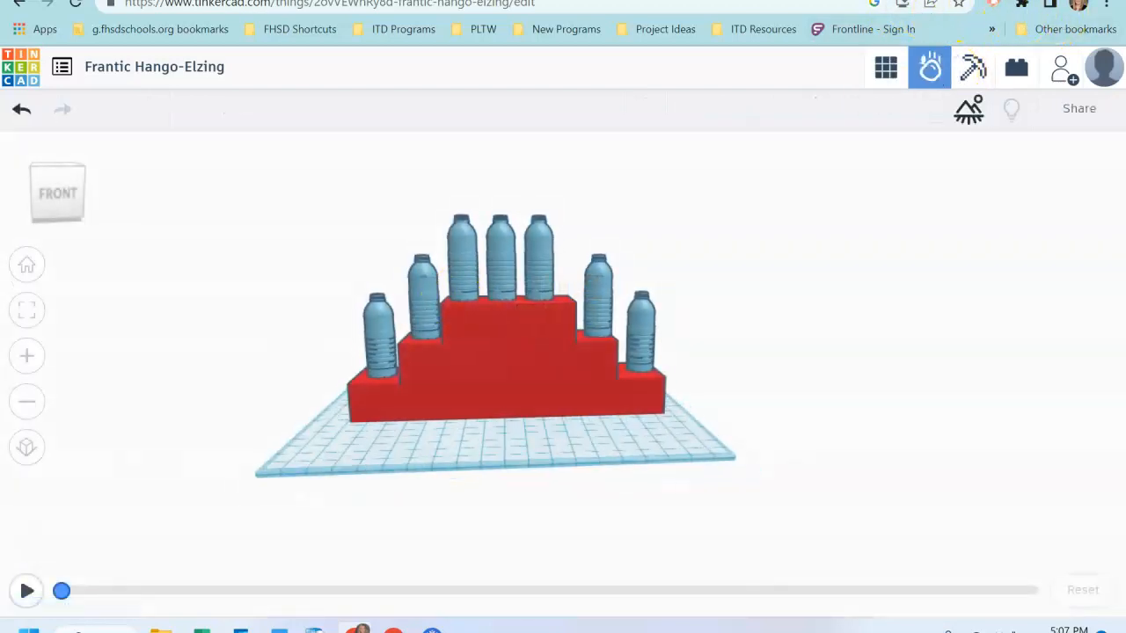
{"action": "left_click", "coordinate": [27, 592]}
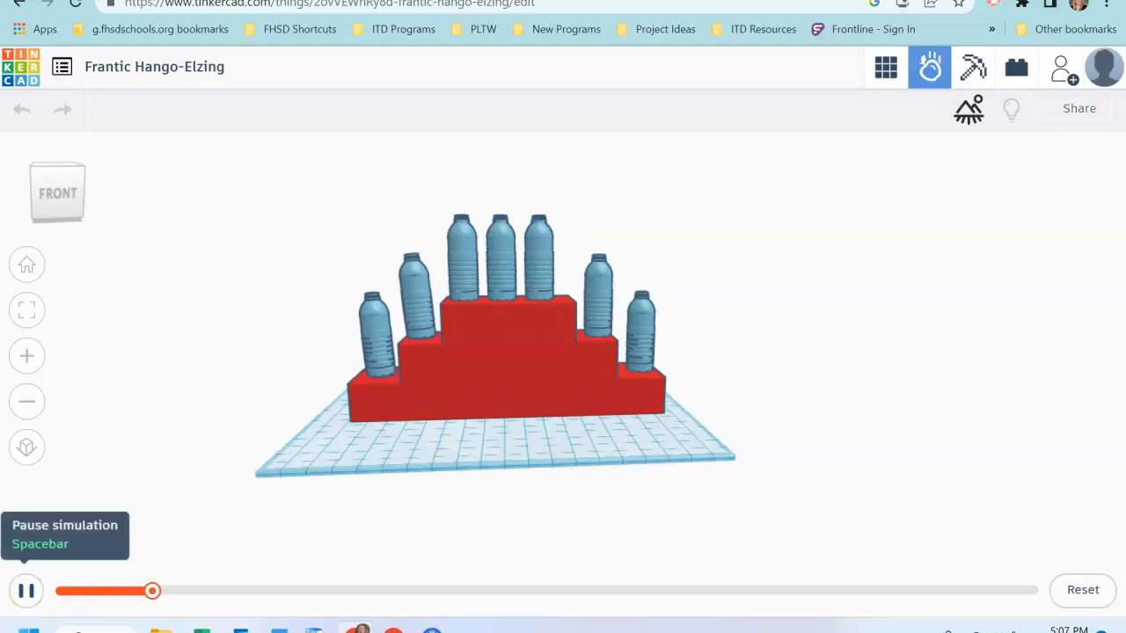
{"action": "scroll", "coordinate": [454, 213], "scroll_direction": "up", "scroll_amount": 2}
{"action": "left_click", "coordinate": [518, 179]}
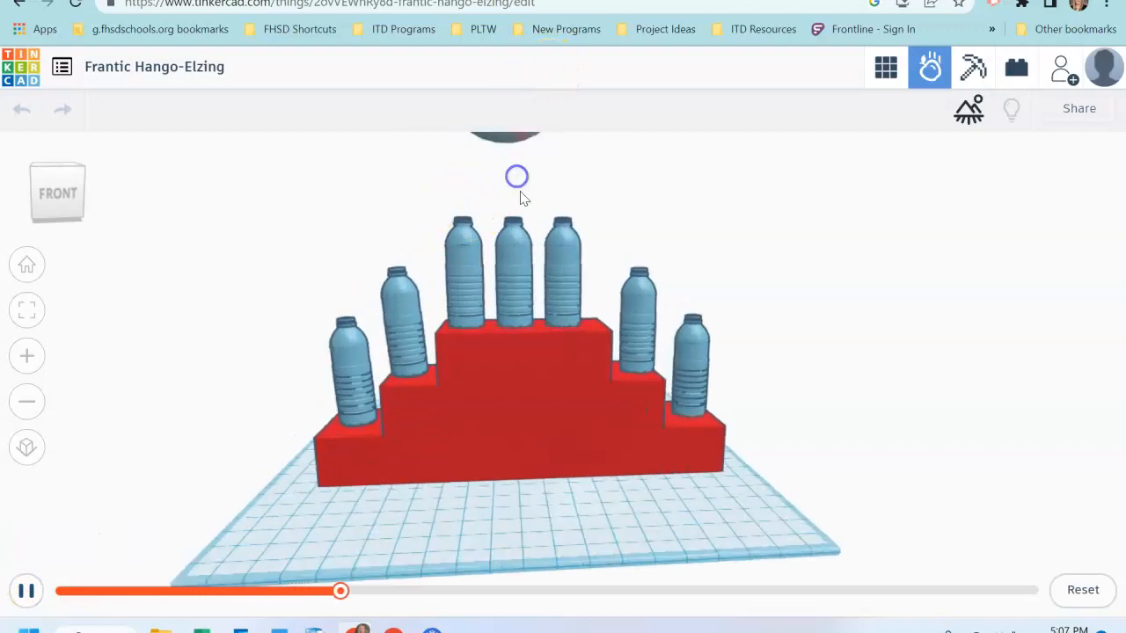
{"action": "left_click", "coordinate": [434, 192]}
{"action": "left_click", "coordinate": [352, 231]}
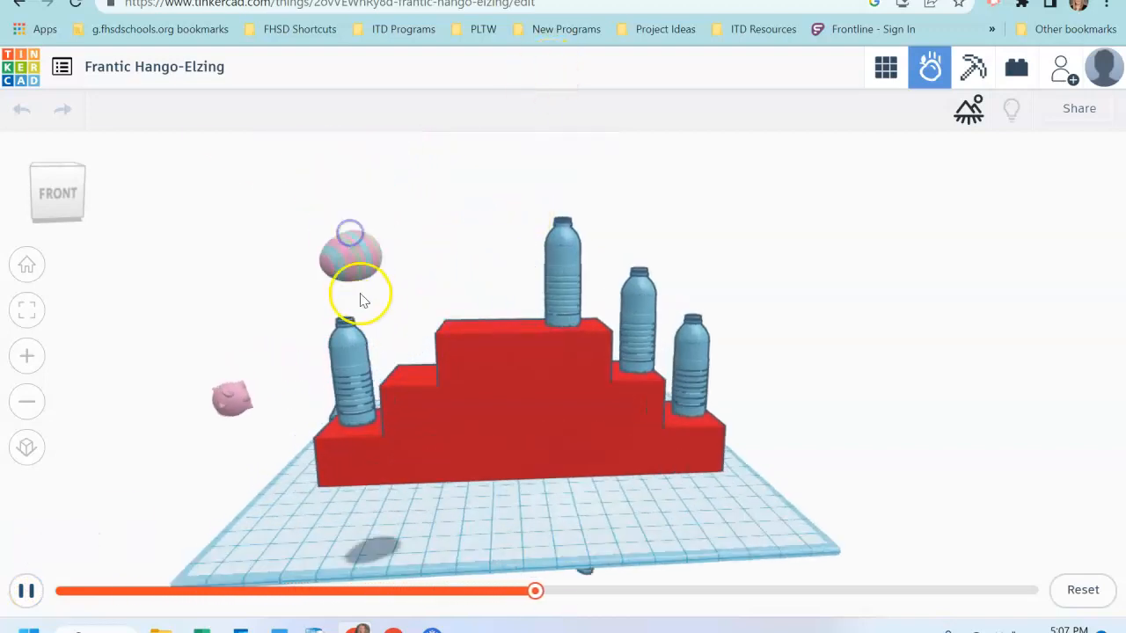
{"action": "left_click", "coordinate": [595, 190]}
{"action": "left_click", "coordinate": [659, 240]}
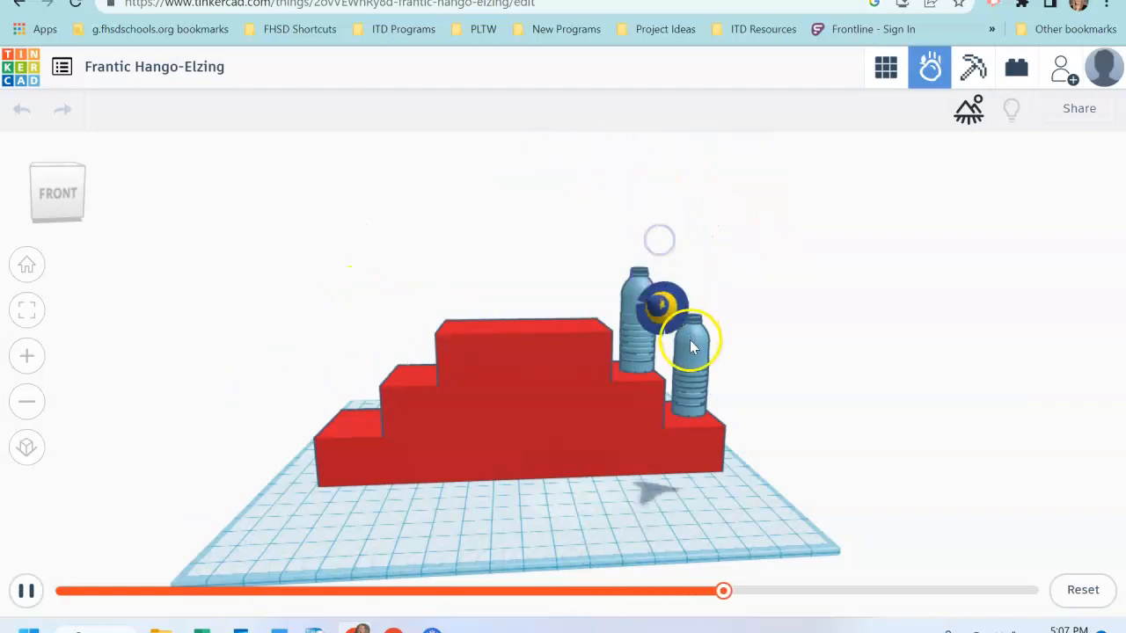
{"action": "left_click", "coordinate": [720, 340]}
{"action": "left_click", "coordinate": [452, 284]}
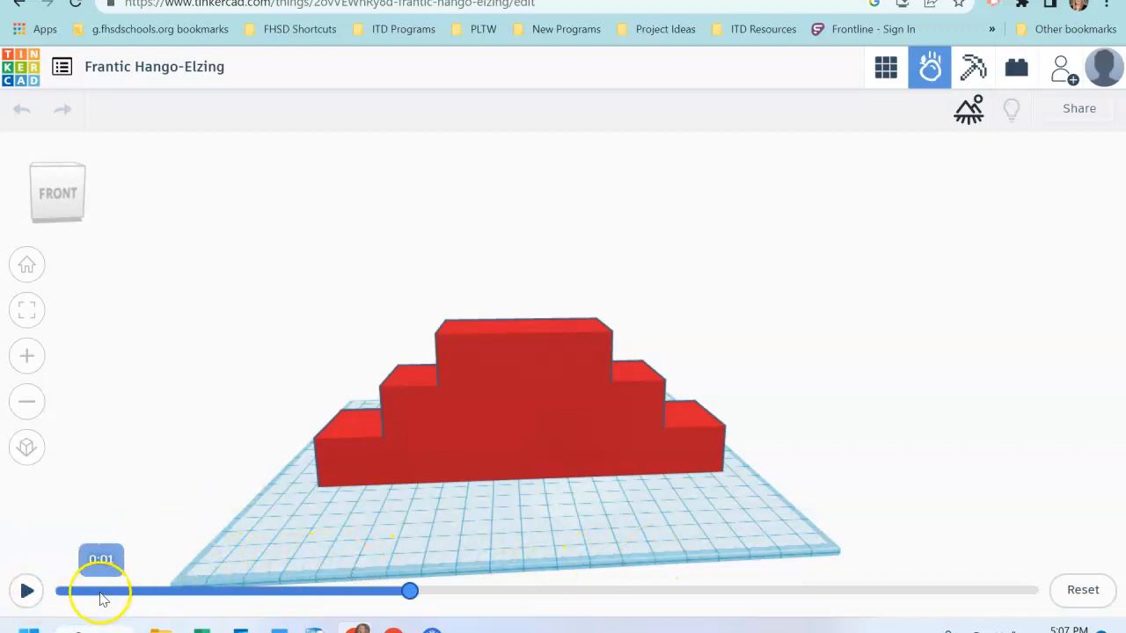
Step: Reset the simulation, run it again to knock the bottles off the podium, and pause it
{"action": "left_click", "coordinate": [27, 589]}
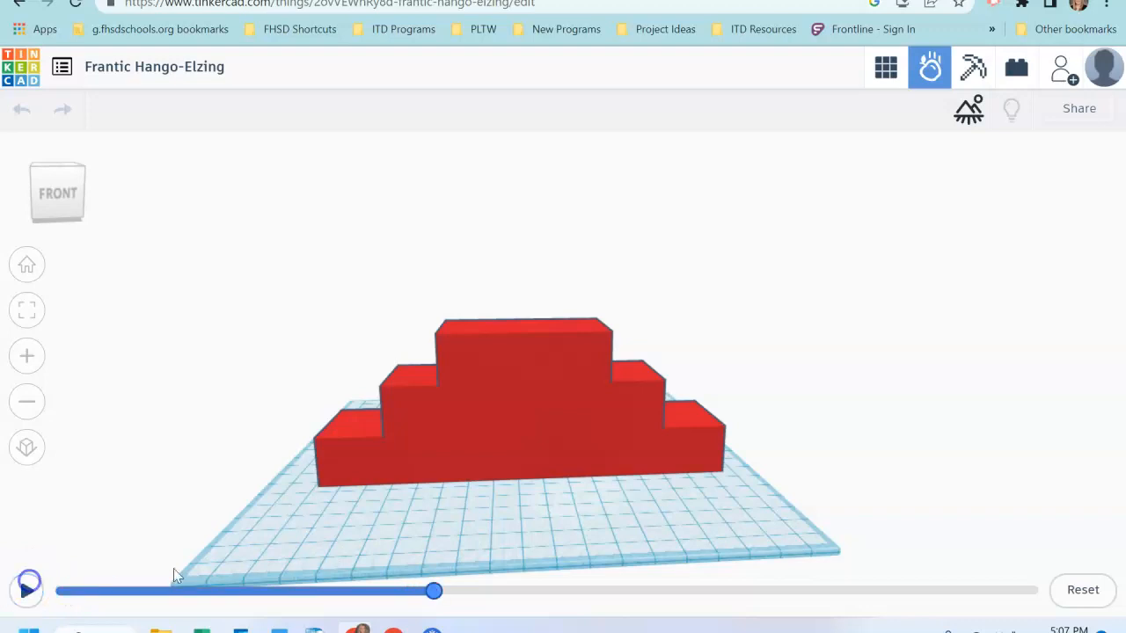
{"action": "scroll", "coordinate": [765, 457], "scroll_direction": "down", "scroll_amount": 1}
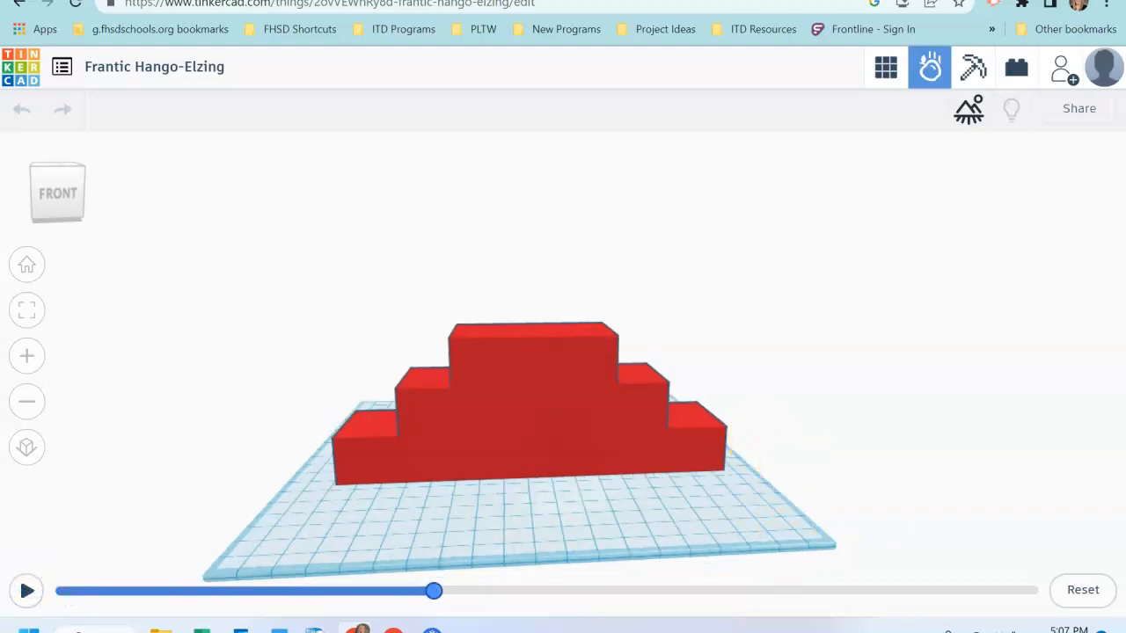
{"action": "left_click", "coordinate": [1078, 587]}
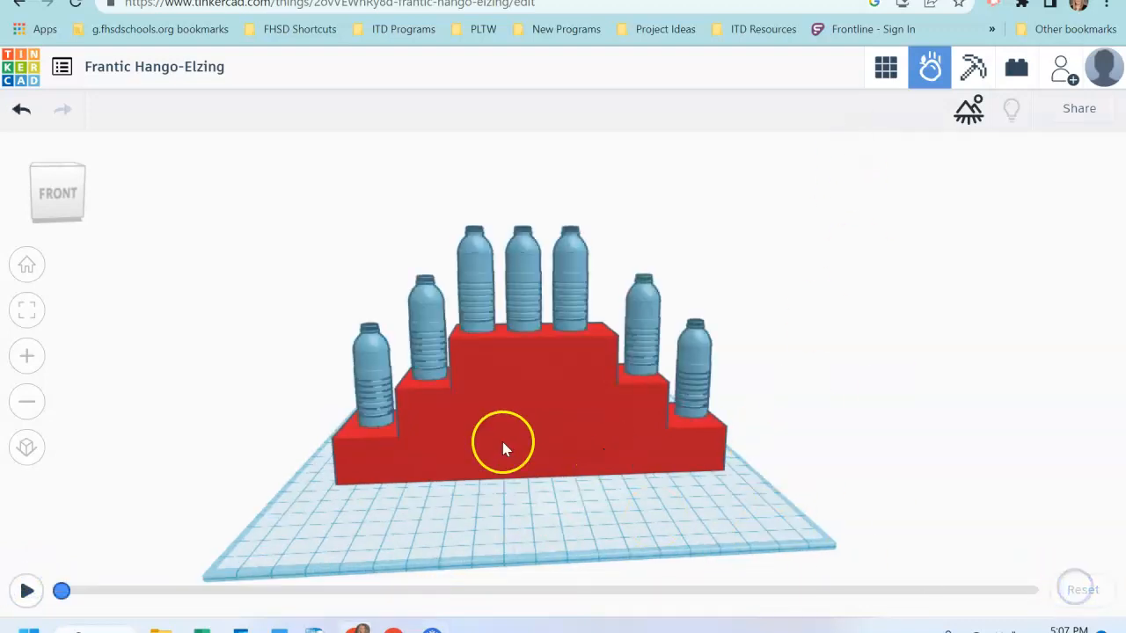
{"action": "left_click", "coordinate": [27, 589]}
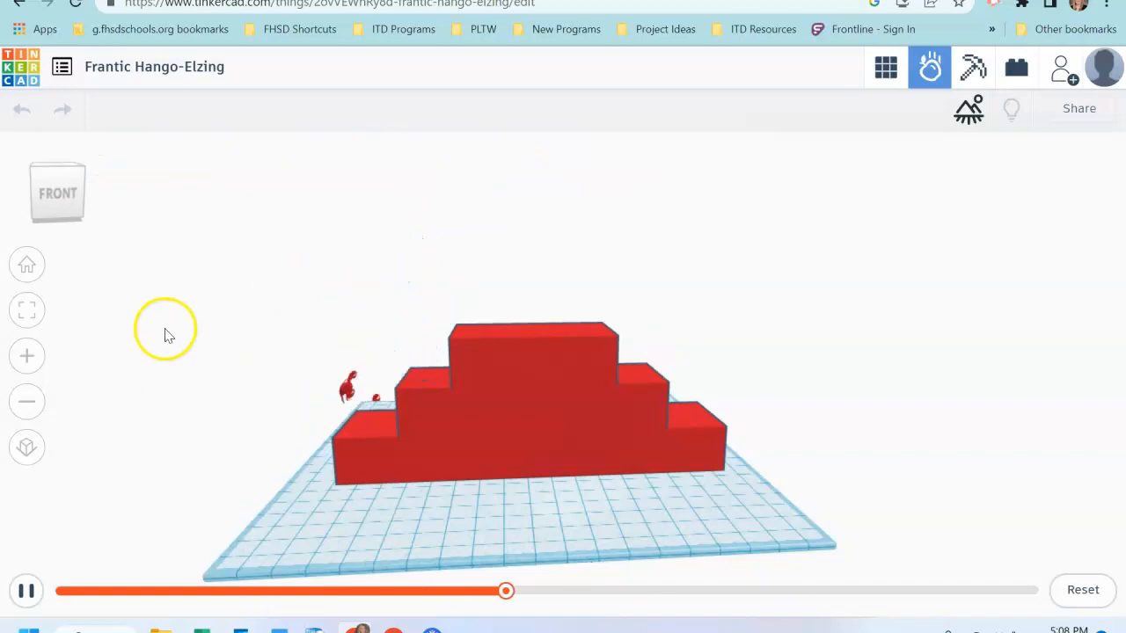
{"action": "left_click", "coordinate": [26, 591]}
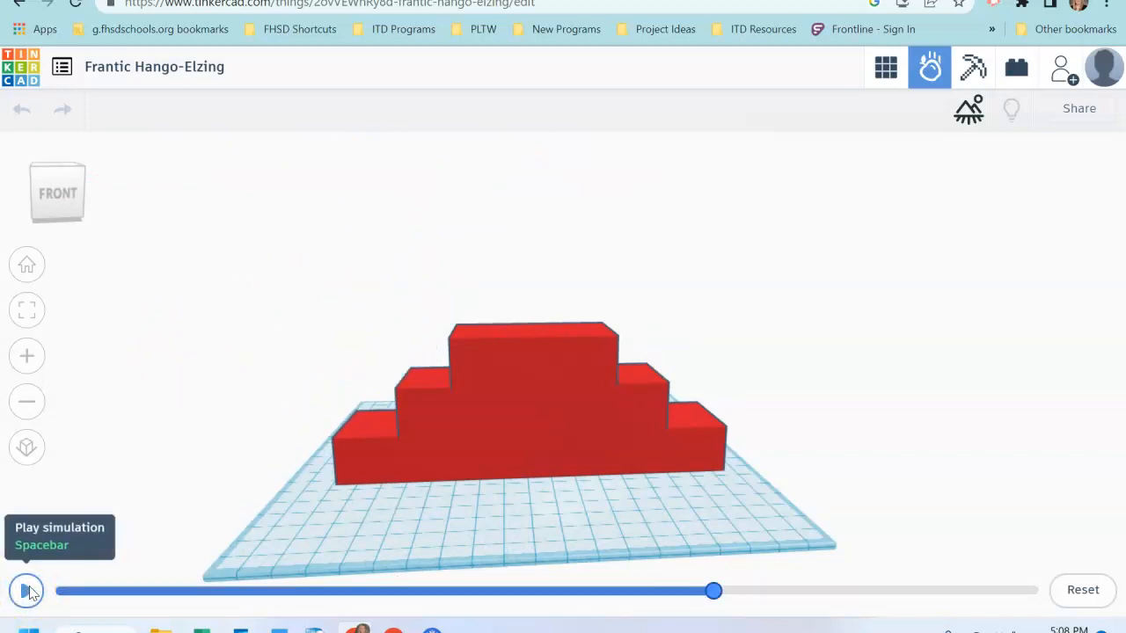